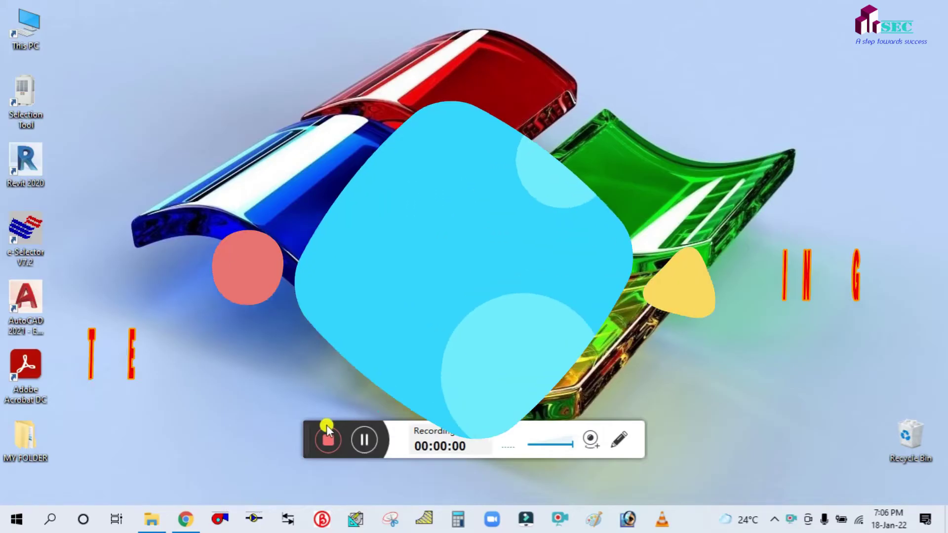
drag(307, 430, 882, 507)
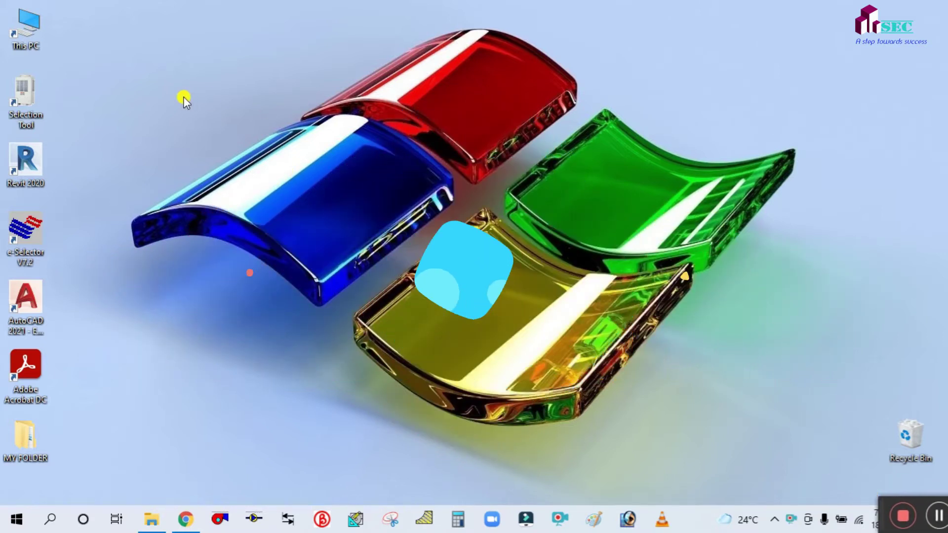
right_click(187, 98)
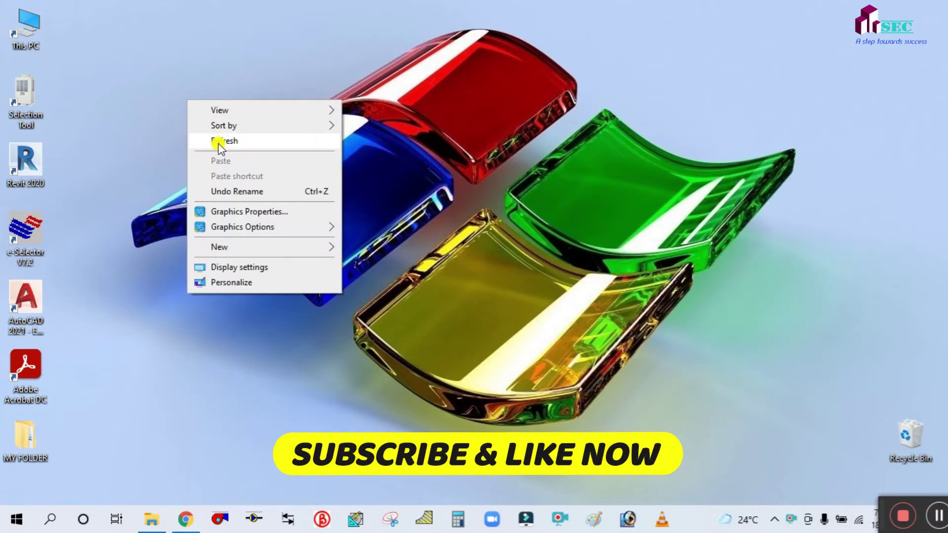
click(218, 144)
right_click(134, 125)
click(172, 168)
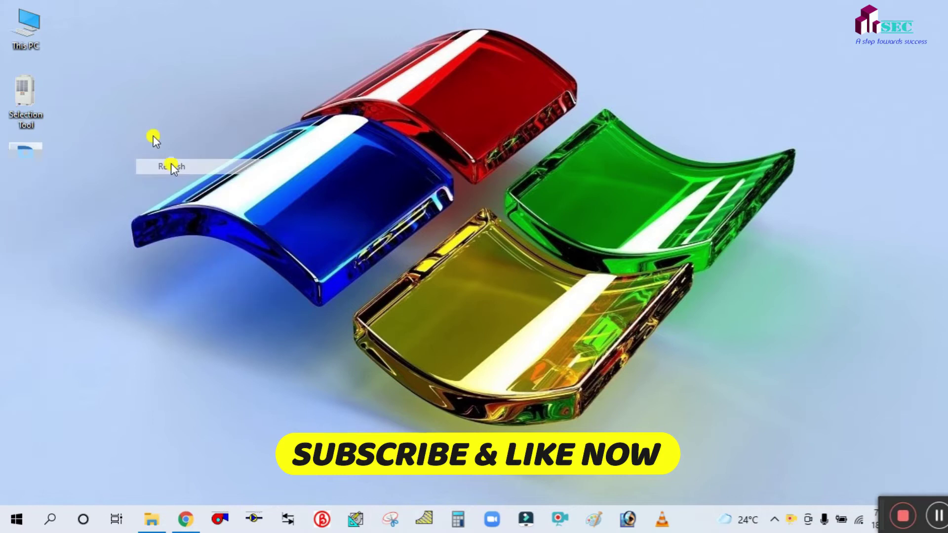
right_click(136, 107)
click(175, 152)
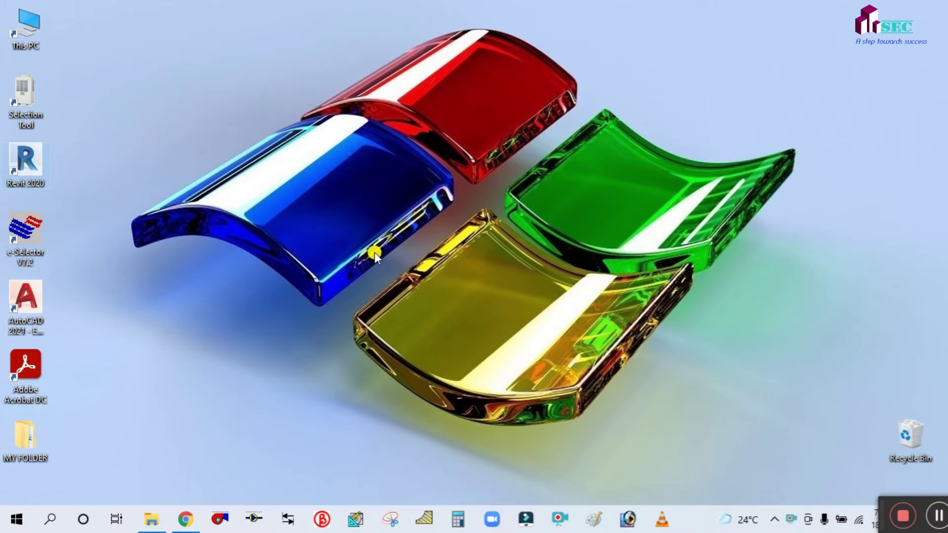
Step: Launch Revit 2020 and create a new project from the Mechanical-Default template
double_click(27, 160)
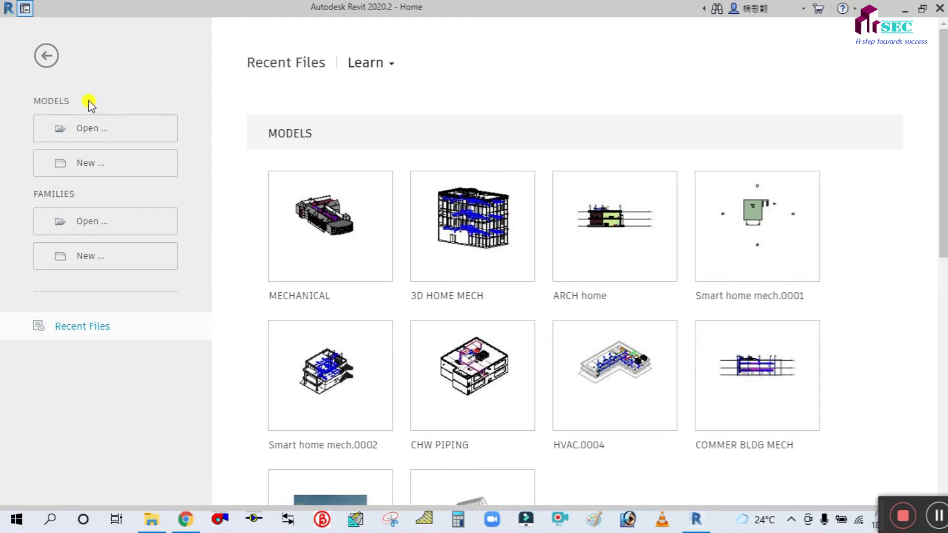
click(100, 168)
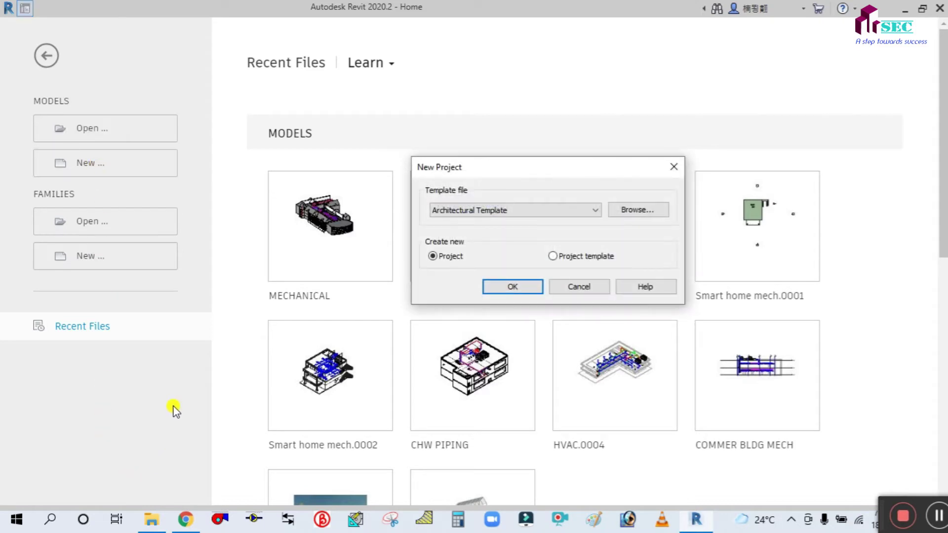
drag(471, 176, 458, 148)
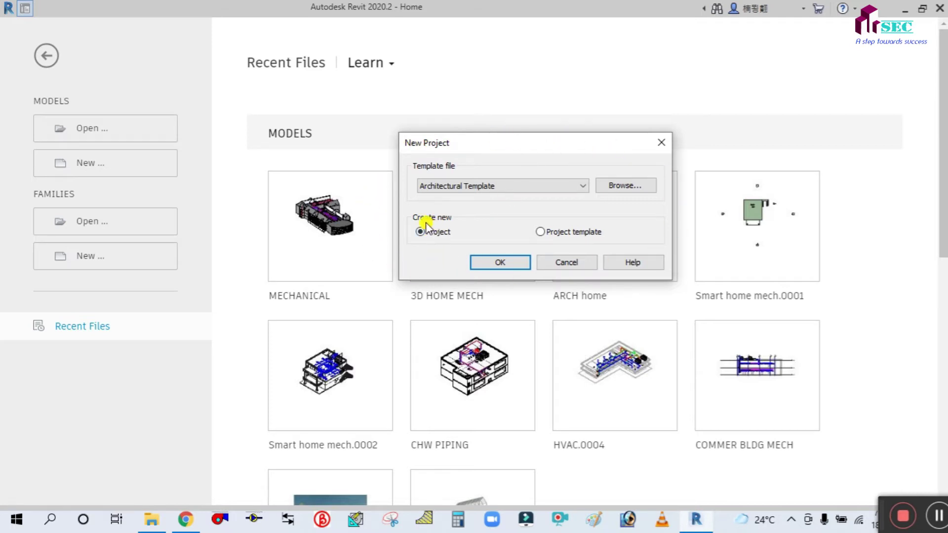
click(574, 187)
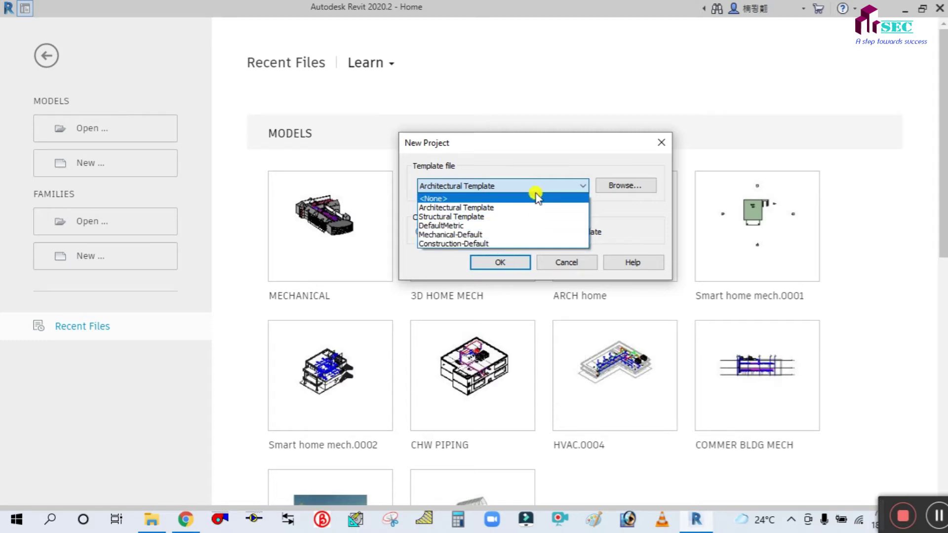
click(543, 147)
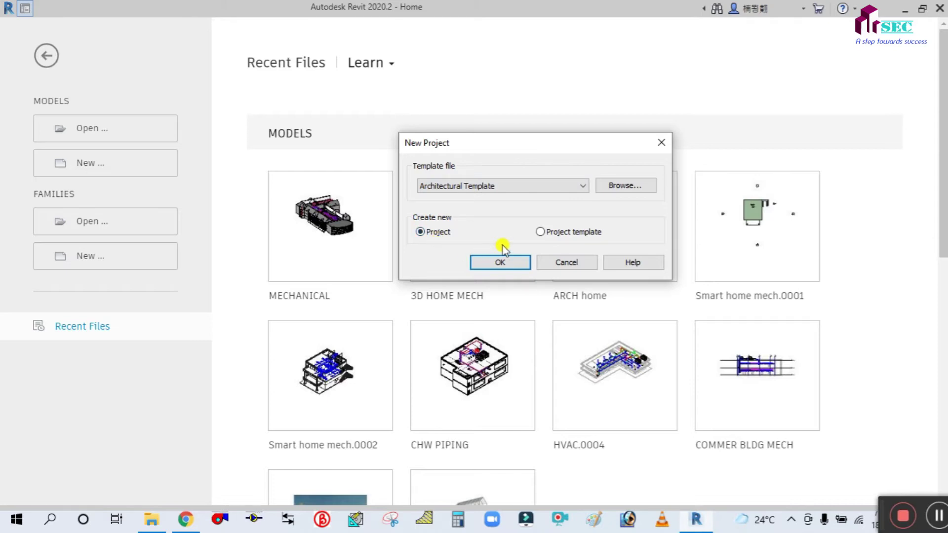
click(584, 186)
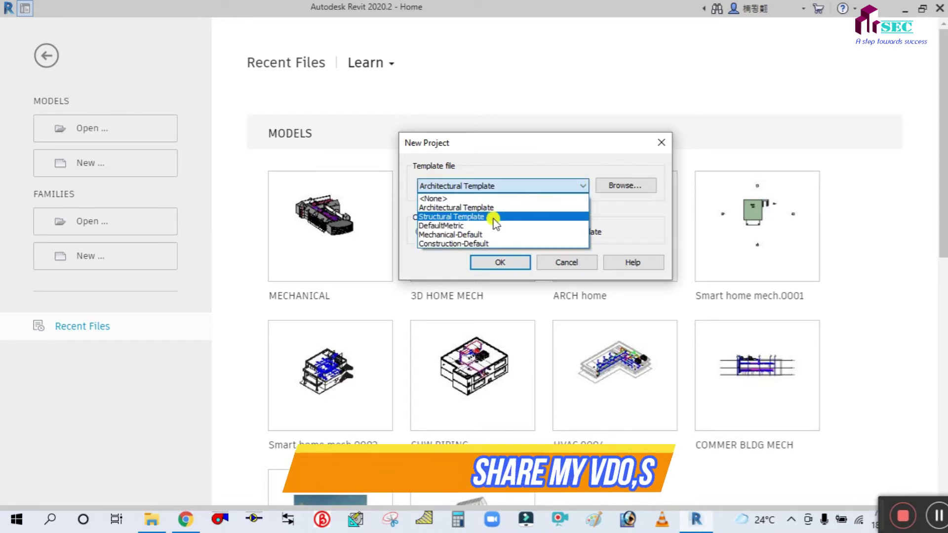
click(467, 235)
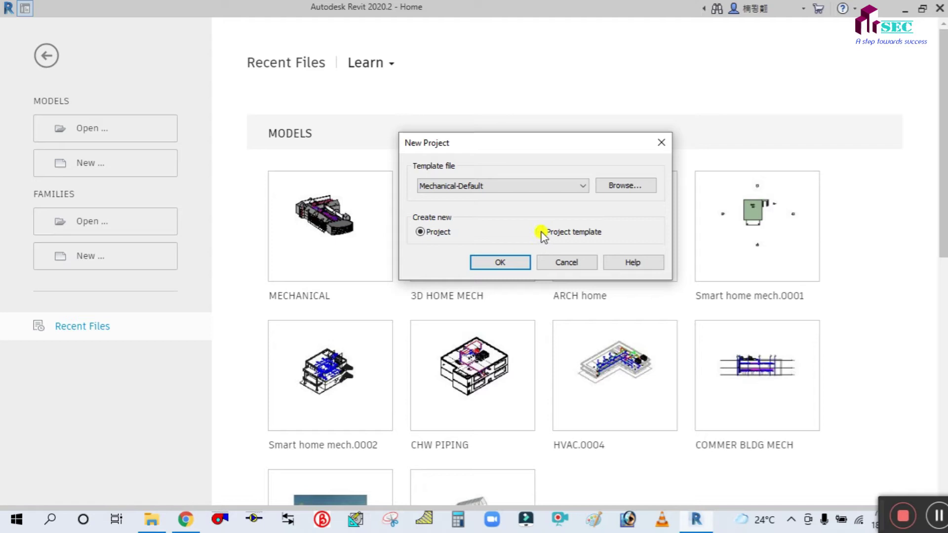
click(506, 263)
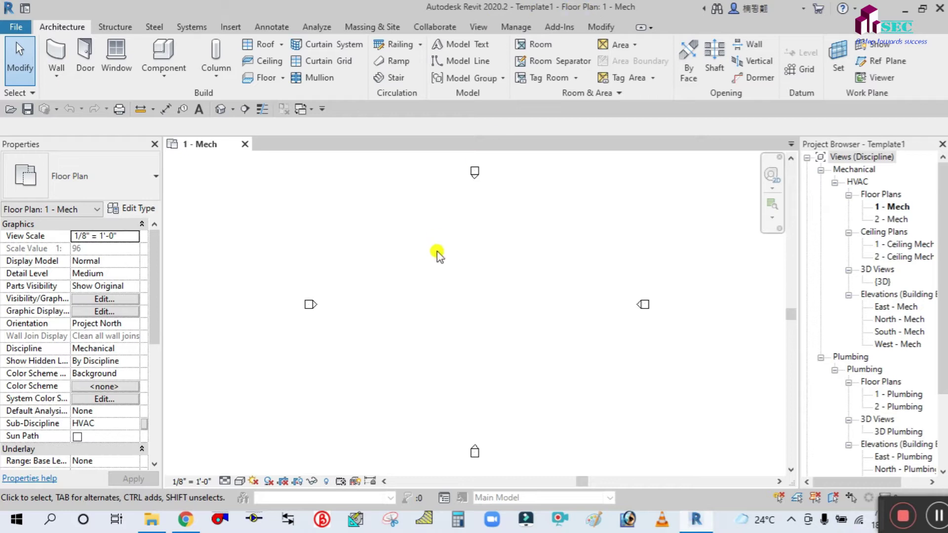
Step: Duplicate the 1 - Mech floor plan view under HVAC, using the plain Duplicate option without detailing
middle_drag(477, 267, 424, 257)
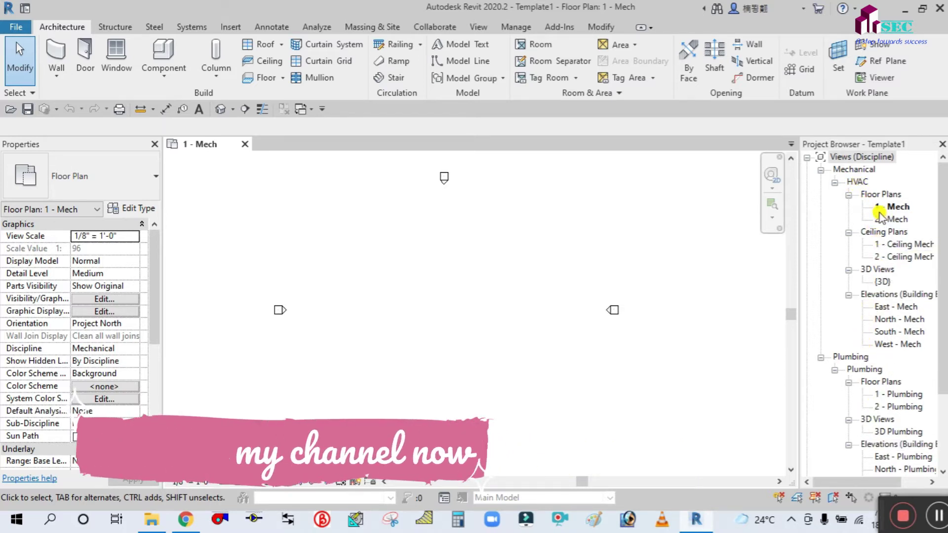
right_click(891, 207)
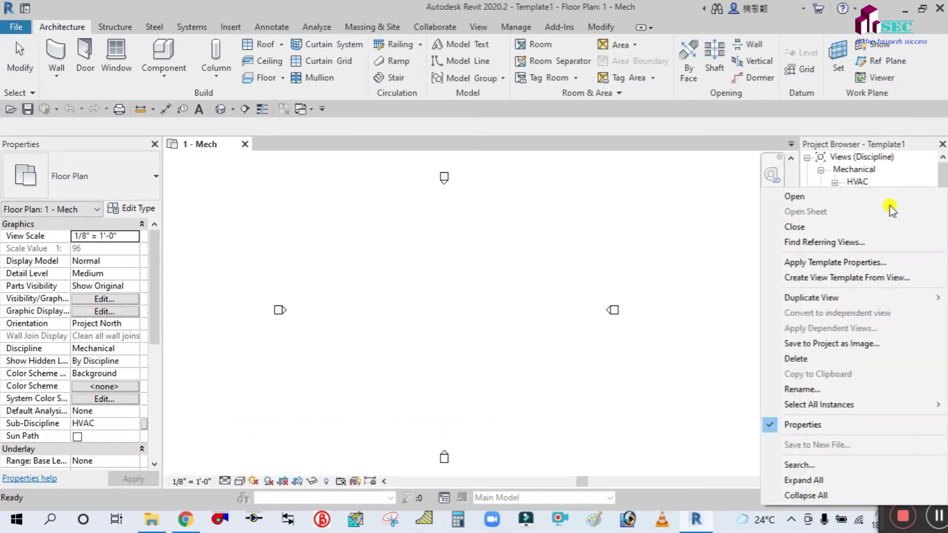
click(720, 239)
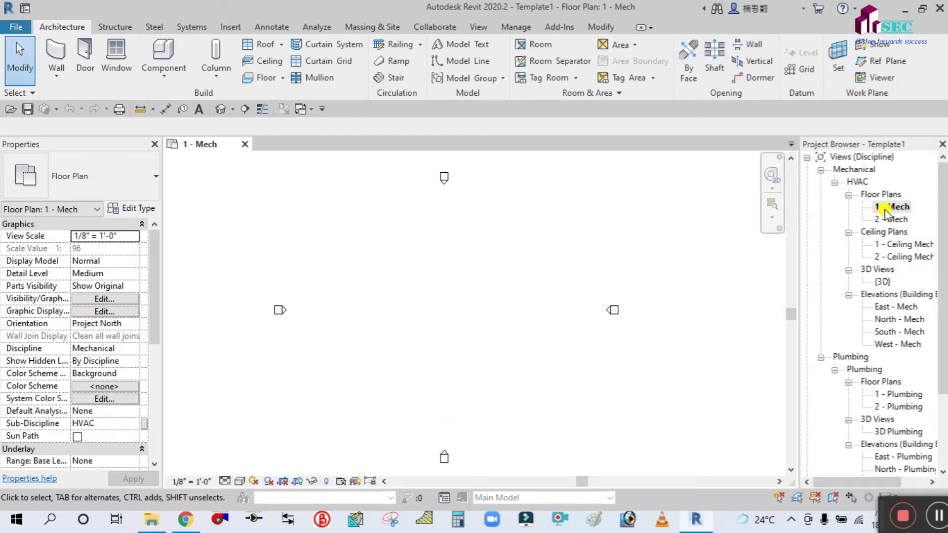
right_click(886, 211)
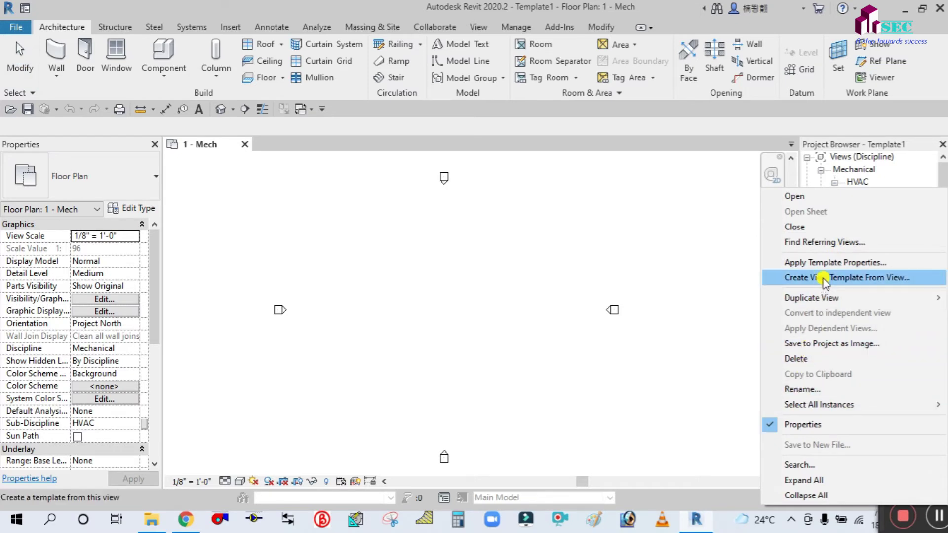
mouse_move(820, 297)
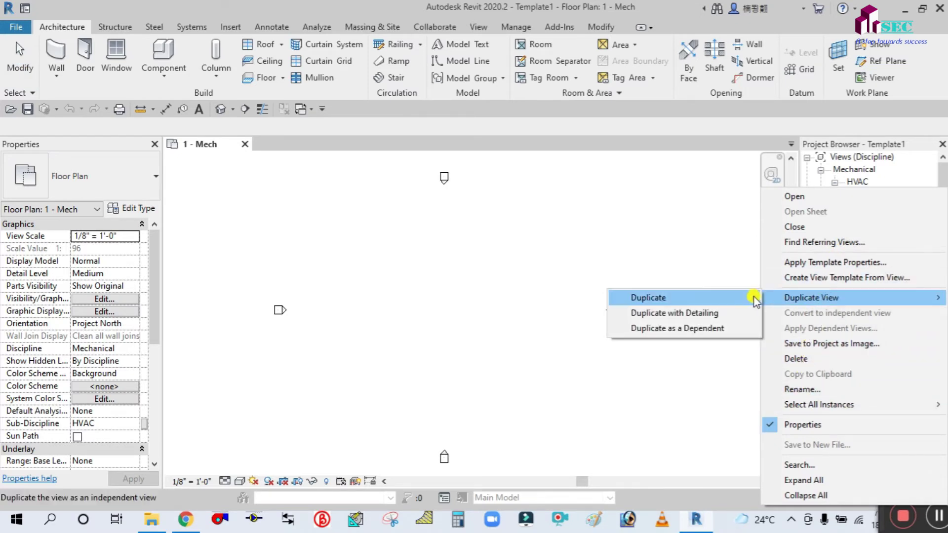
click(728, 297)
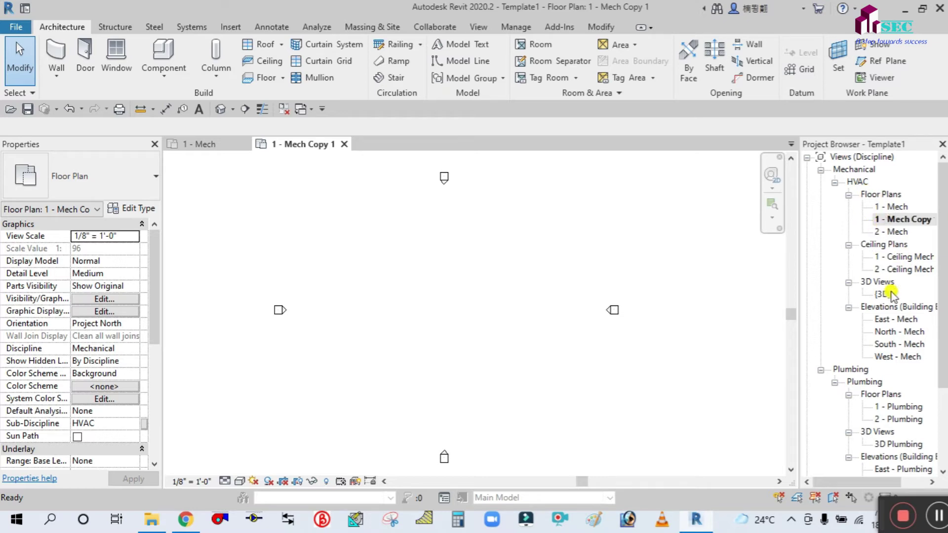
Step: Open the North - Mech elevation and examine the existing levels
double_click(881, 331)
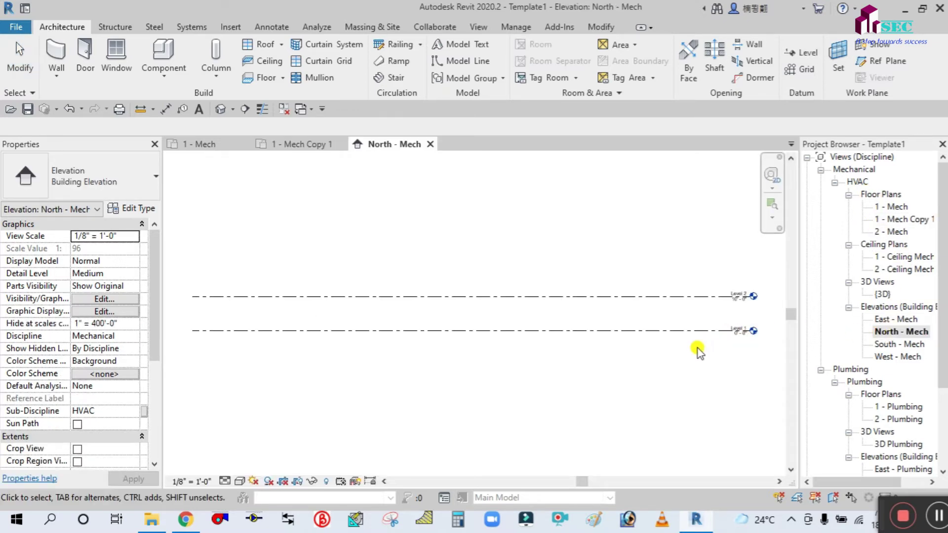
scroll(584, 335, up, 5)
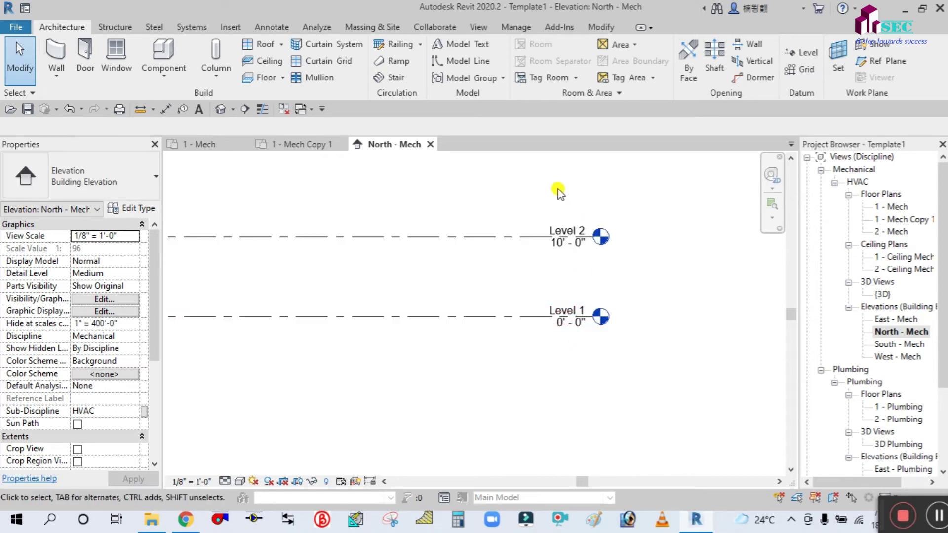
scroll(715, 300, down, 1)
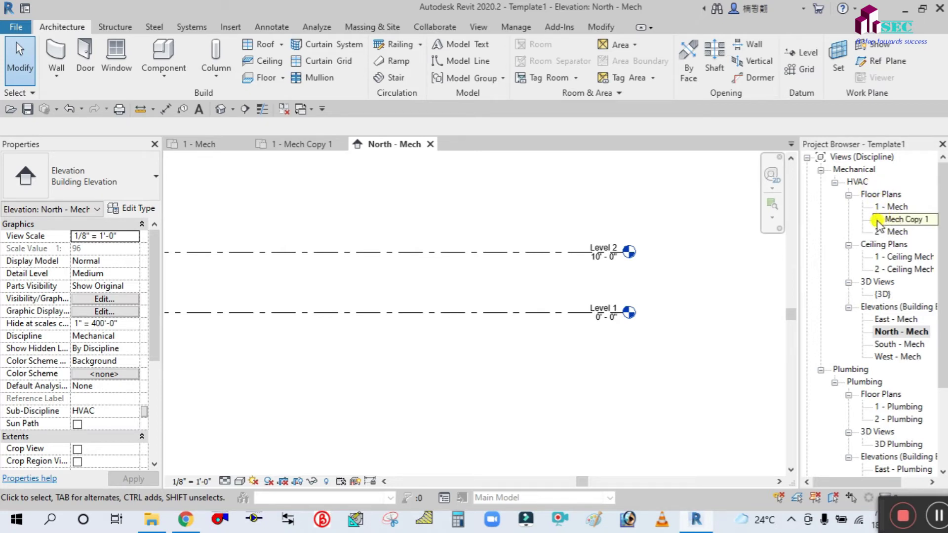
Step: Duplicate the 2 - Mech floor plan view under HVAC, using the plain Duplicate option without detailing
click(890, 232)
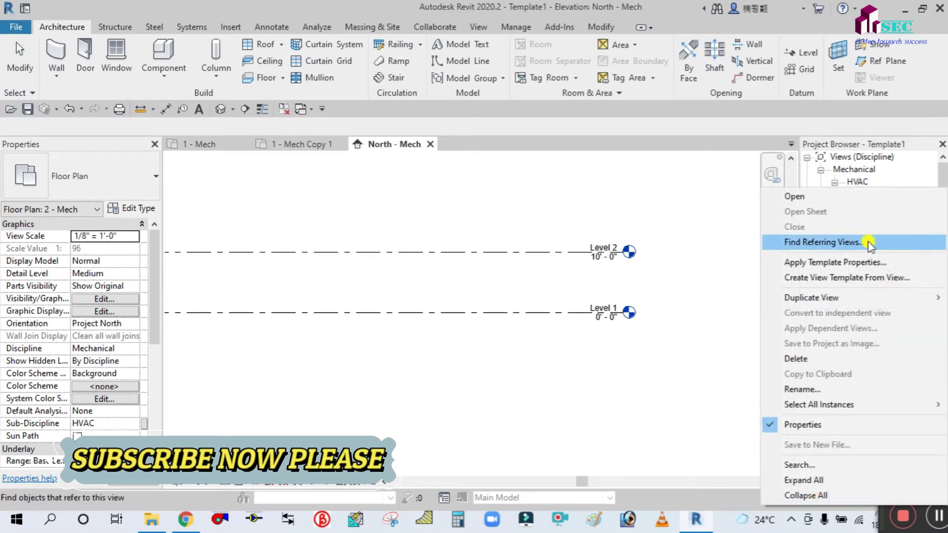
mouse_move(806, 302)
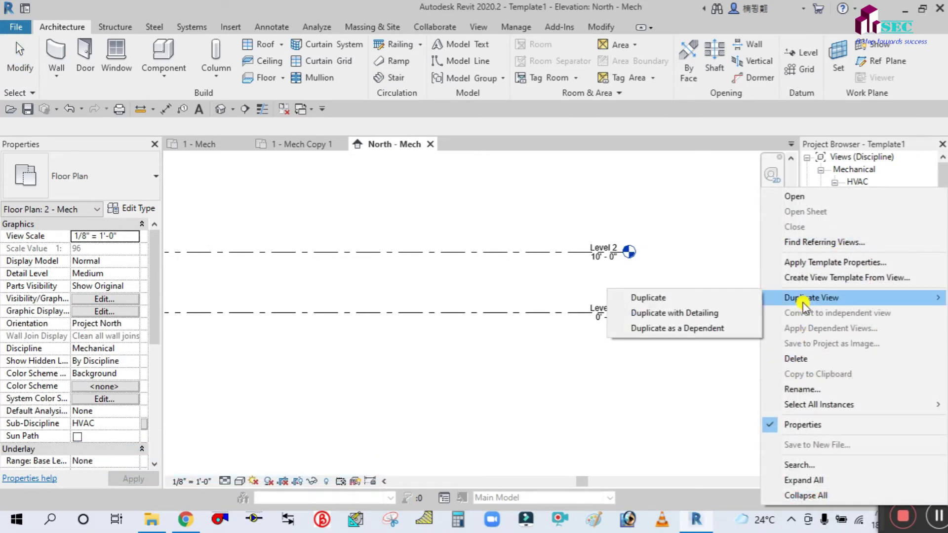
click(692, 301)
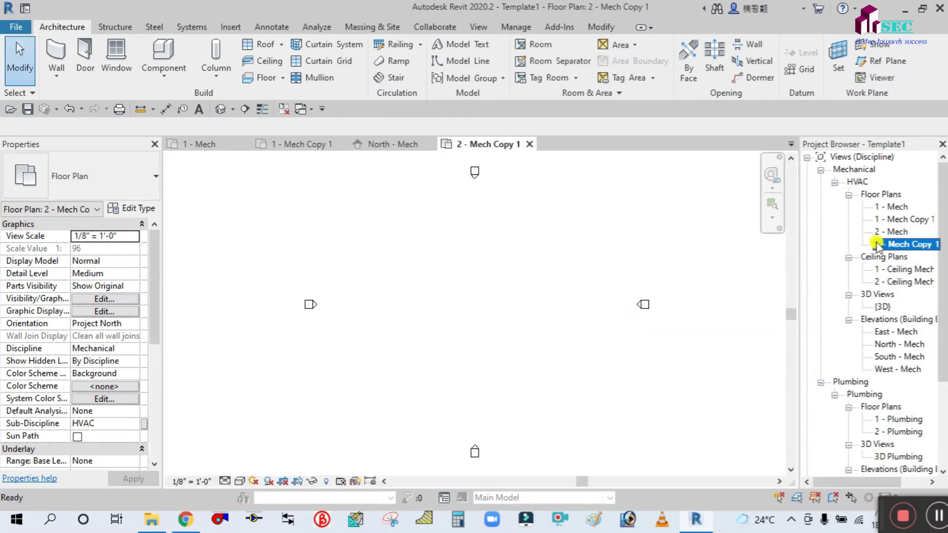
Step: Rename the copy of the 1 - Mech floor plan view to "1 - Sprinkler"
click(888, 220)
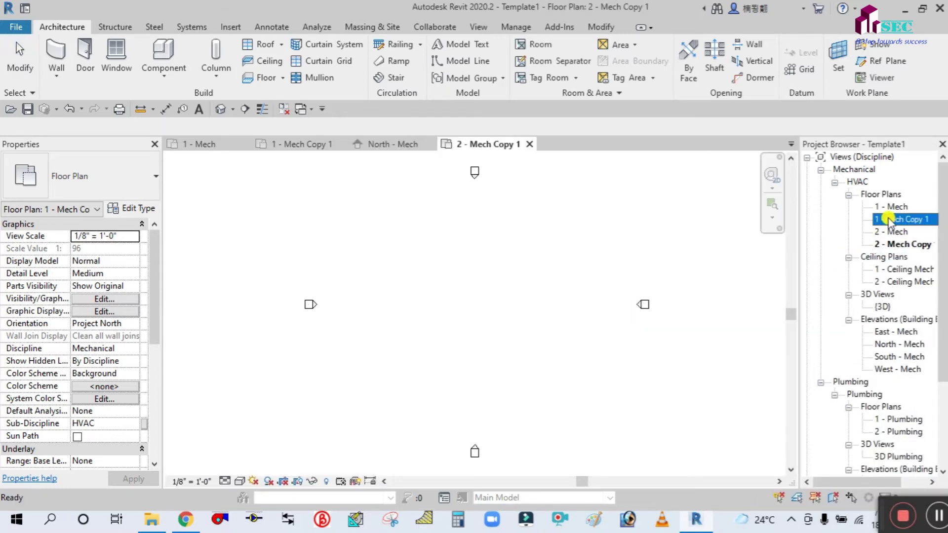
right_click(888, 219)
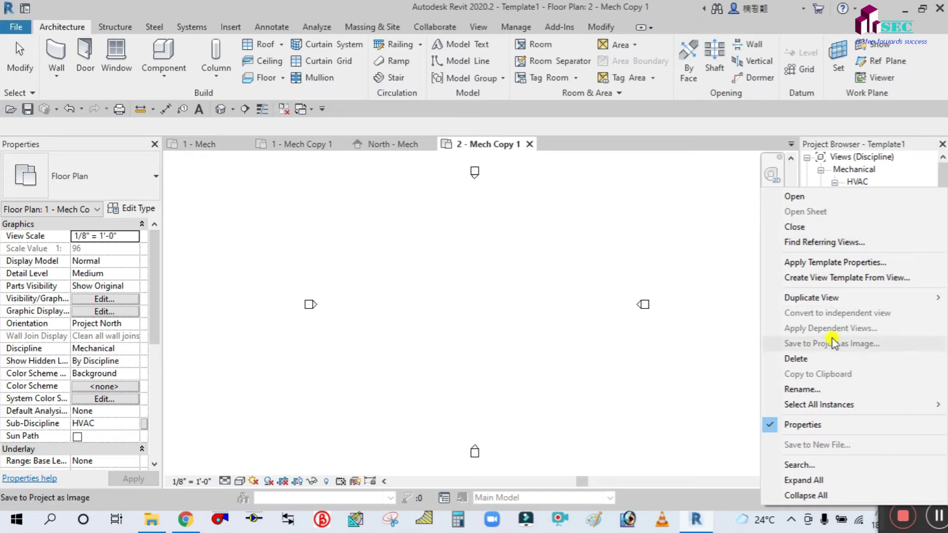
click(802, 389)
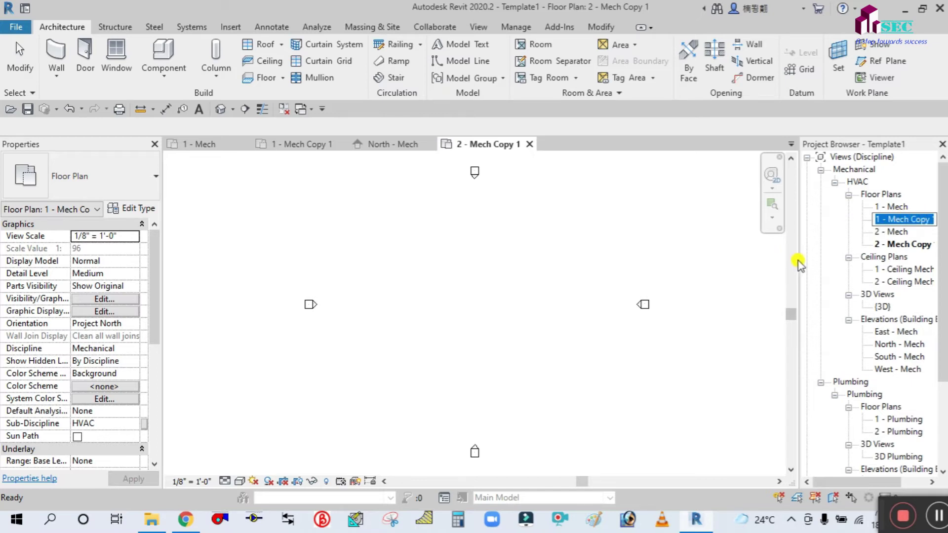
drag(795, 258, 753, 261)
right_click(879, 219)
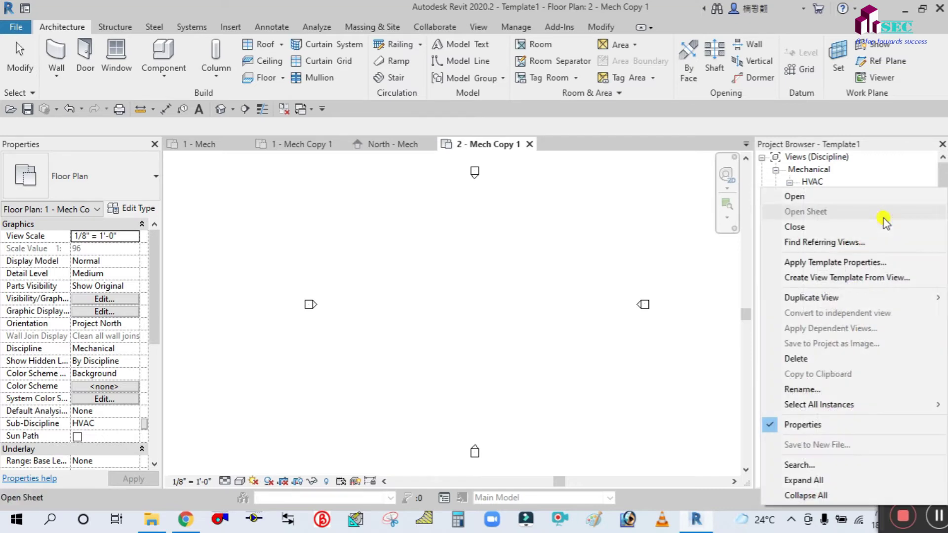
click(821, 389)
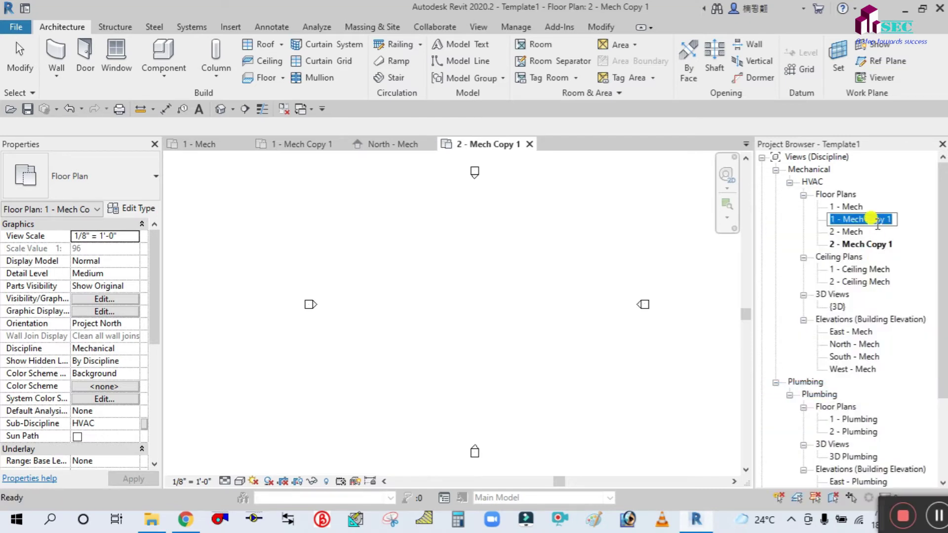
key(Return)
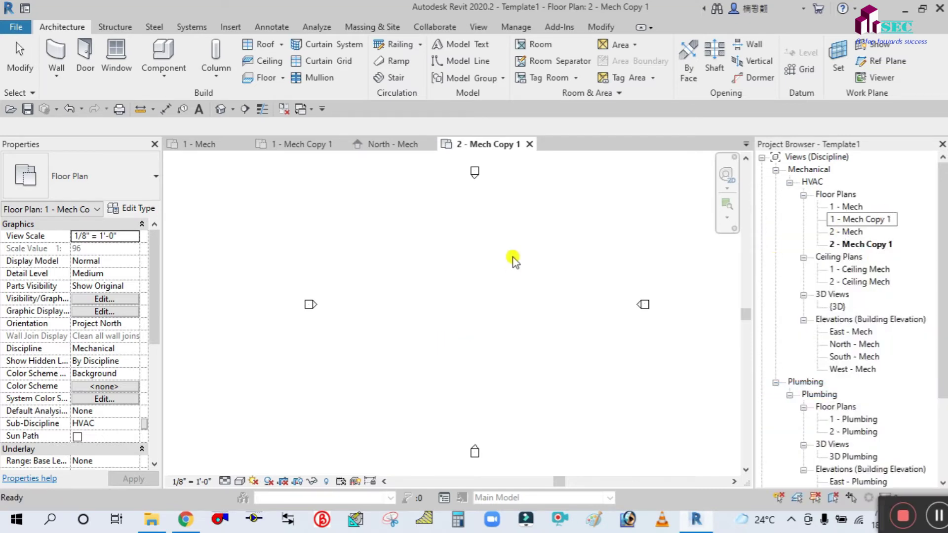
key(BackSpace)
key(BackSpace)
key(BackSpace)
key(BackSpace)
key(BackSpace)
key(BackSpace)
key(BackSpace)
key(BackSpace)
key(BackSpace)
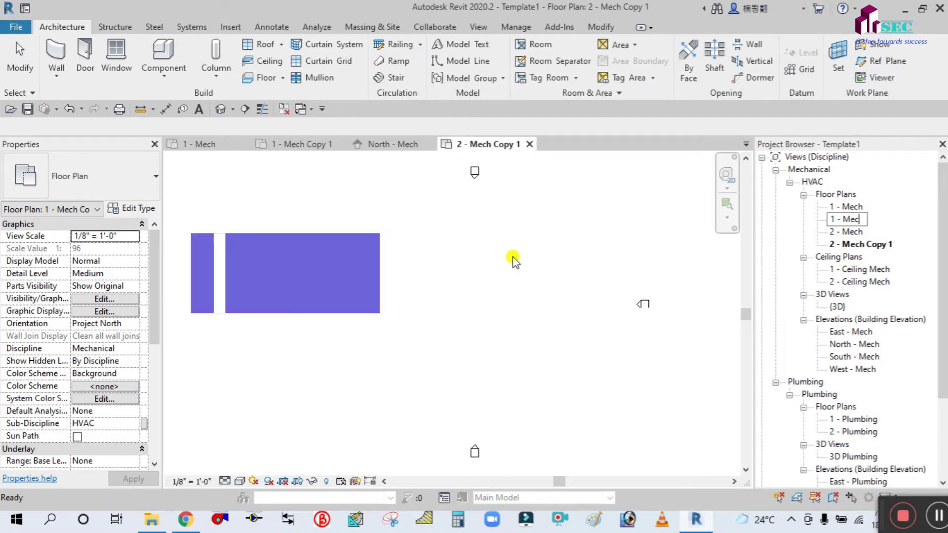
text(S)
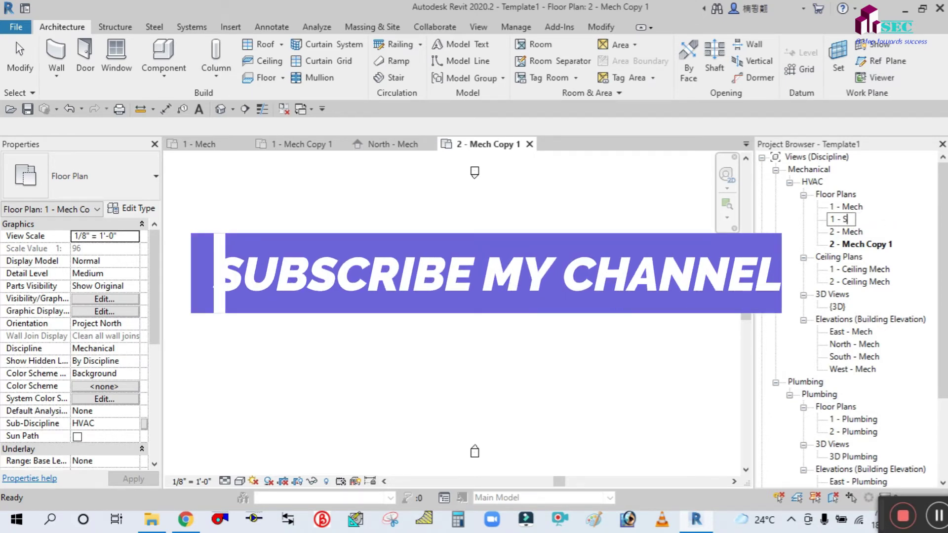
text(prinkler)
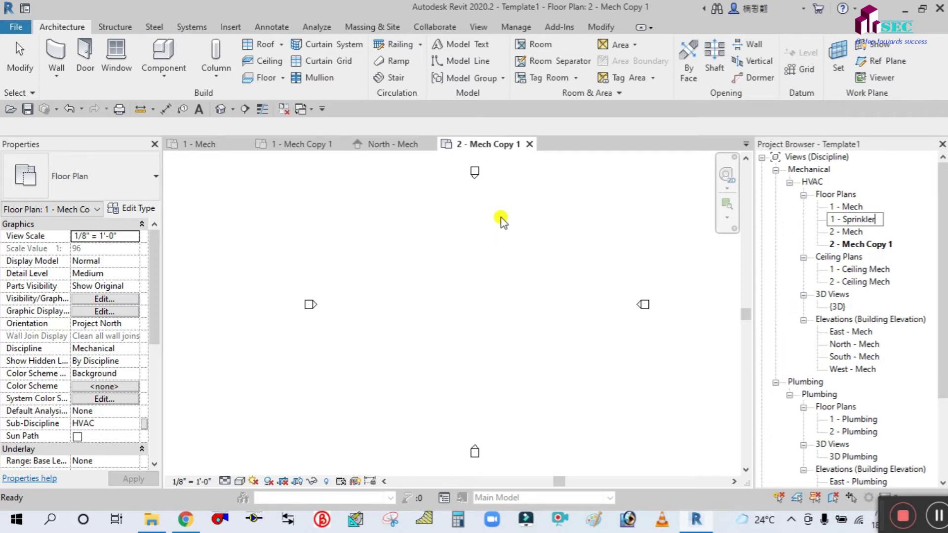
key(Return)
Step: Rename the copy of the 2 - Mech floor plan view to "2 - Sprinkler"
click(871, 244)
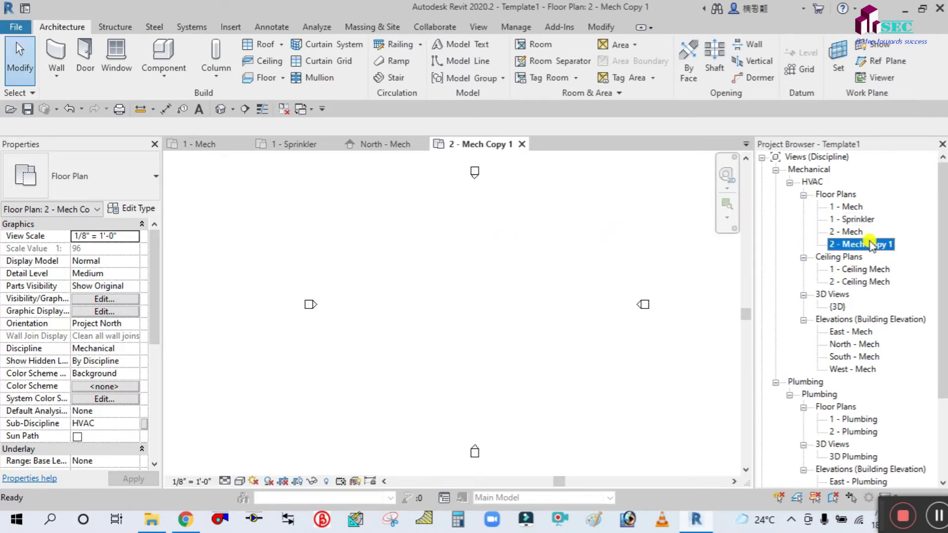
right_click(869, 243)
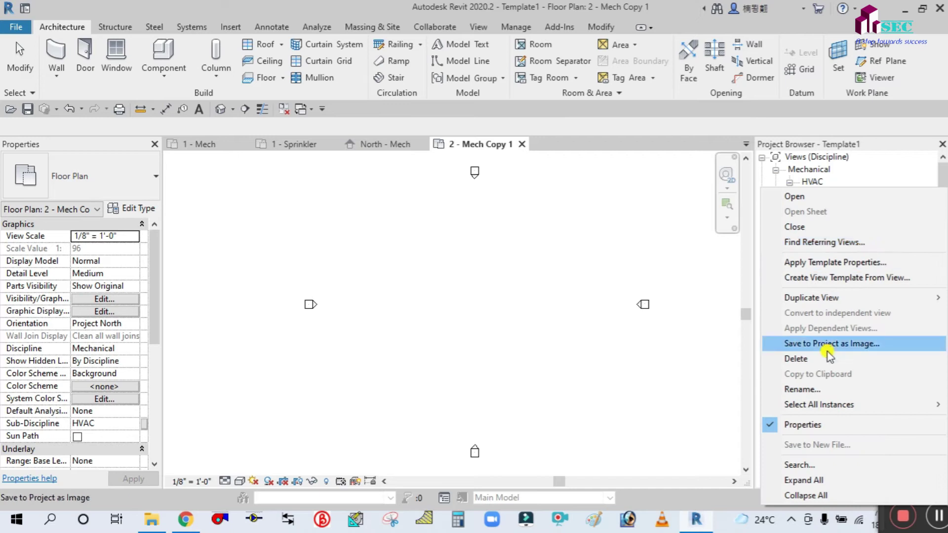
click(810, 389)
click(885, 244)
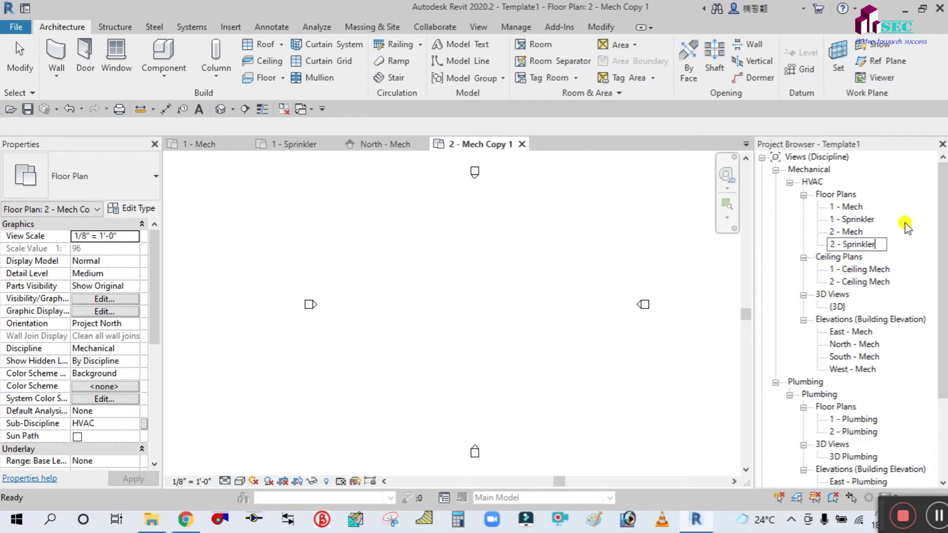
click(675, 252)
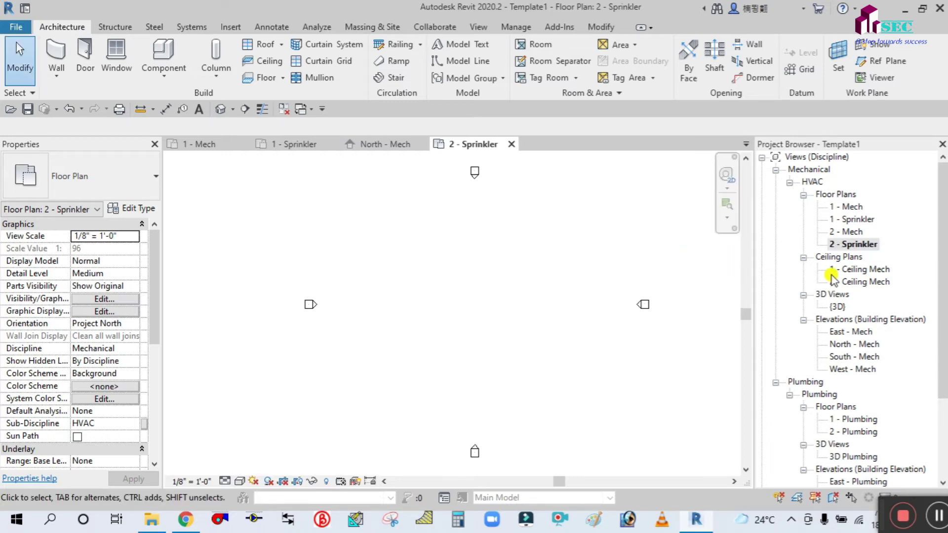
Step: Duplicate the 1 - Ceiling Mech ceiling plan view under HVAC, using the plain Duplicate option without detailing
click(857, 269)
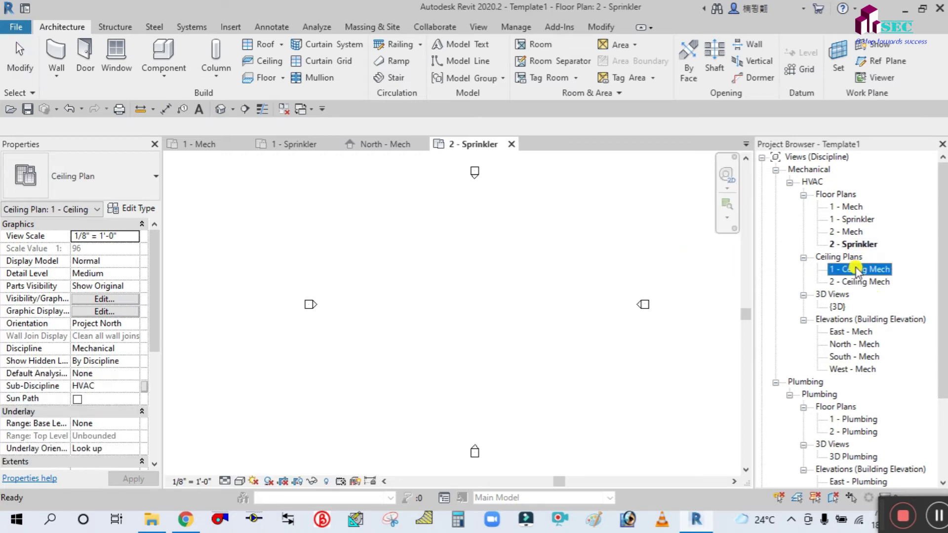
right_click(856, 269)
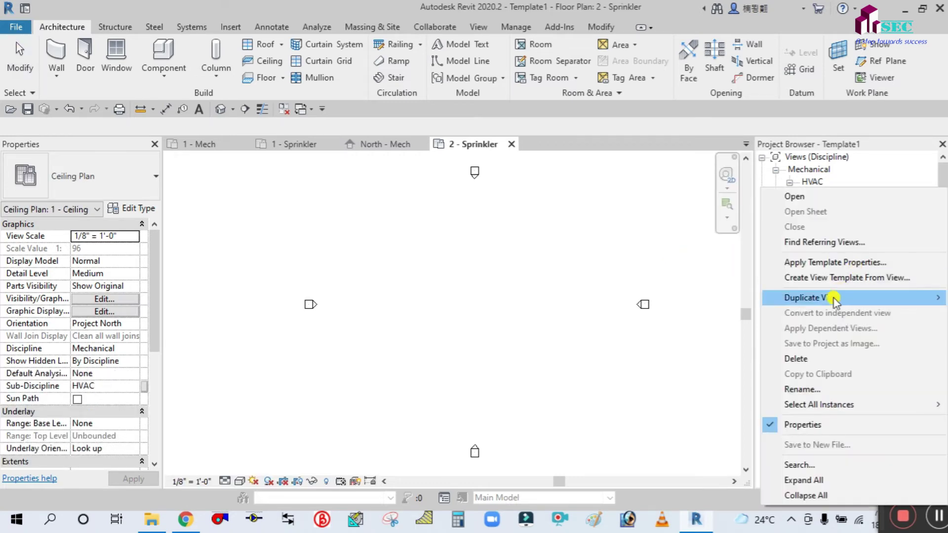
mouse_move(829, 298)
click(715, 298)
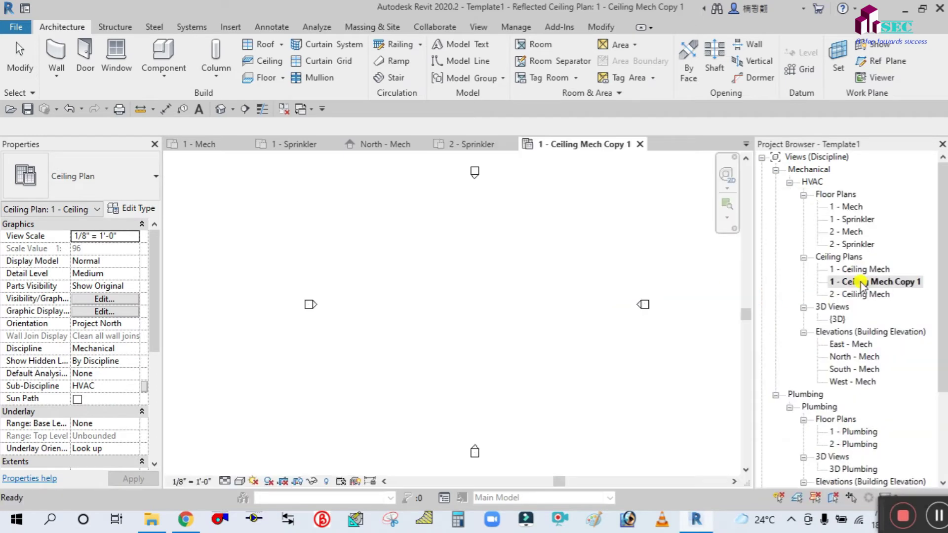
Step: Duplicate the 2 - Ceiling Mech ceiling plan view under HVAC, using the plain Duplicate option without detailing
click(861, 294)
right_click(861, 294)
mouse_move(801, 298)
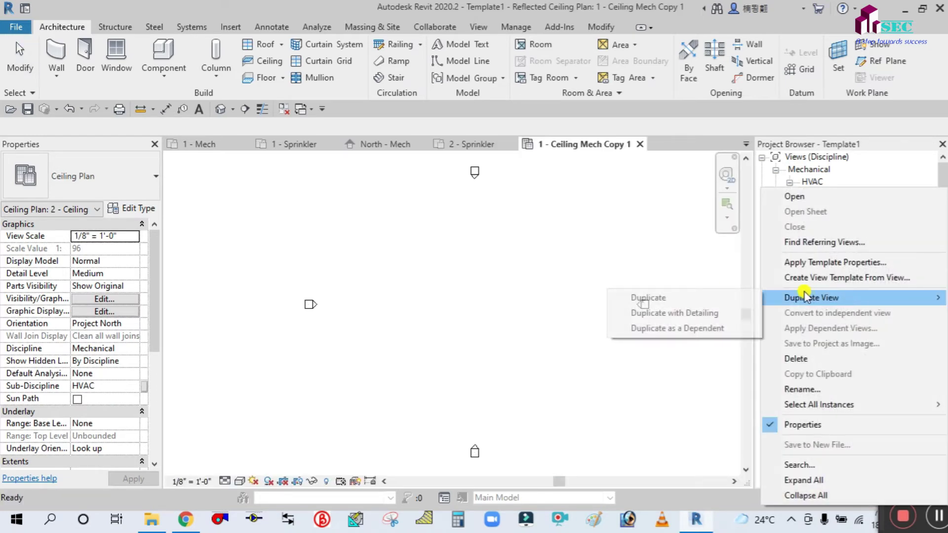
click(737, 297)
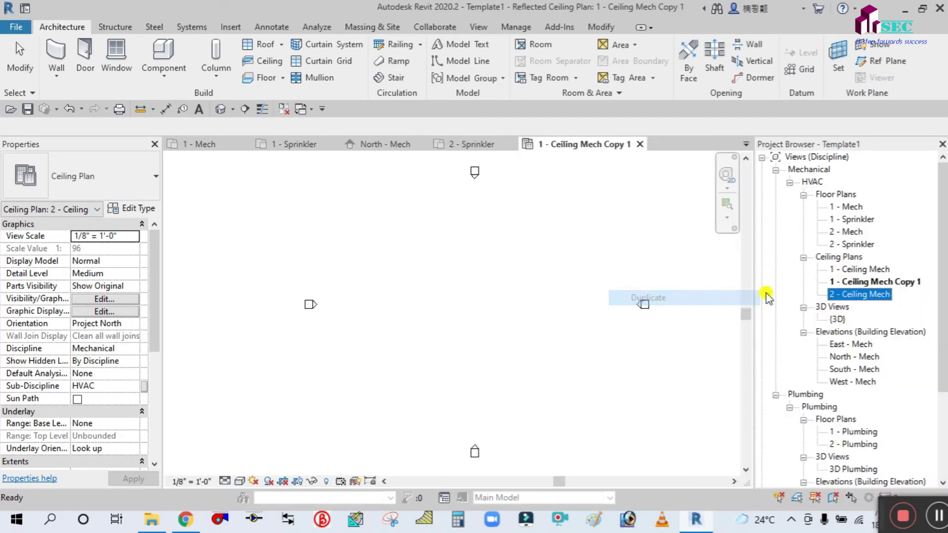
Step: Open the name of the copied 1 - Ceiling Mech ceiling plan view for editing
click(864, 281)
right_click(865, 281)
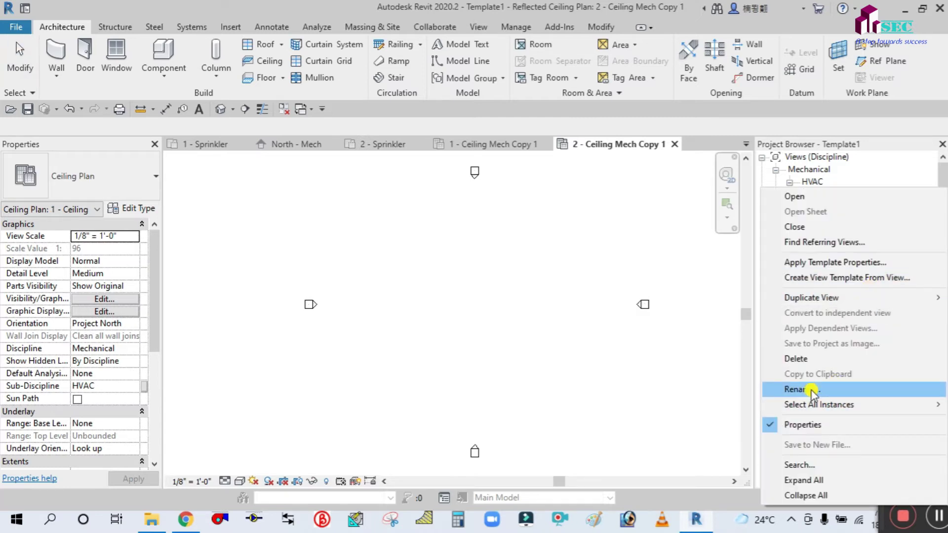
click(836, 388)
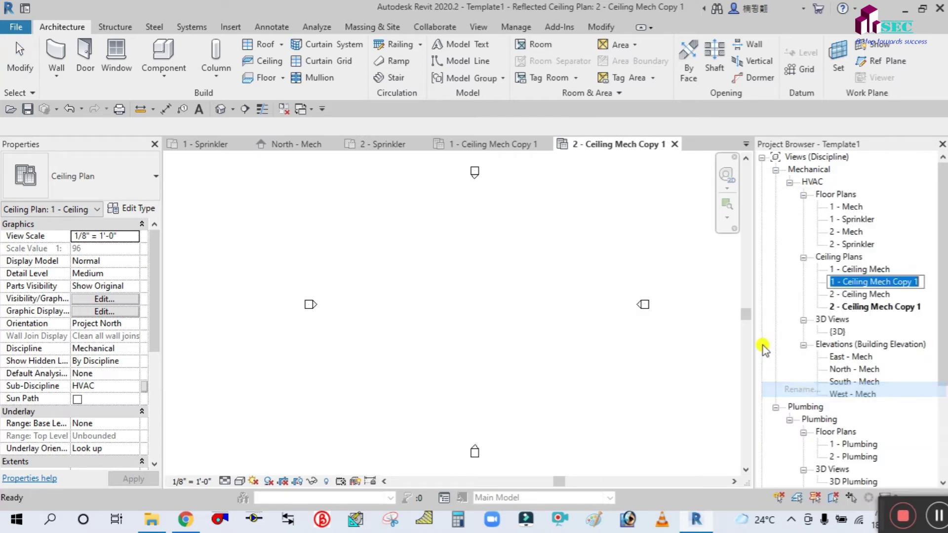
click(918, 281)
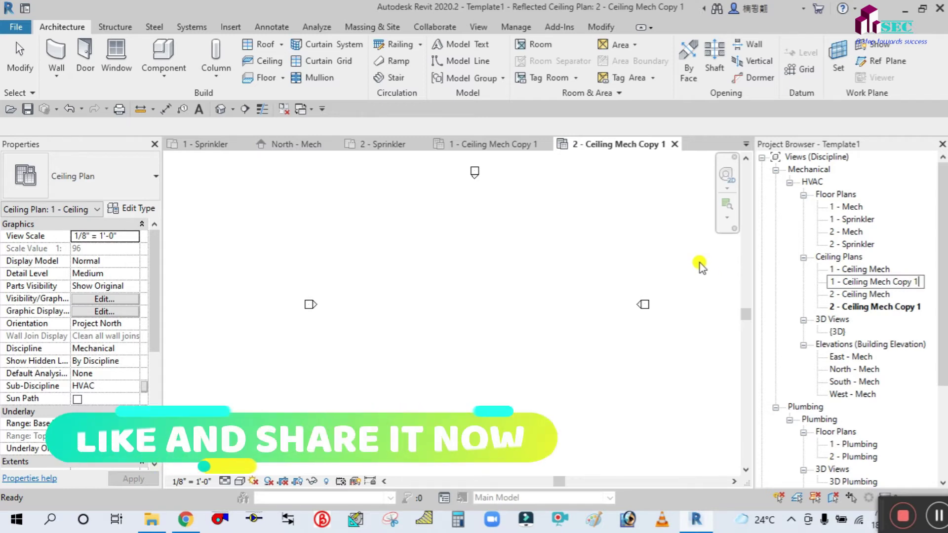
key(BackSpace)
key(BackSpace)
key(BackSpace)
key(BackSpace)
key(BackSpace)
key(BackSpace)
key(BackSpace)
key(BackSpace)
key(BackSpace)
key(BackSpace)
key(BackSpace)
key(BackSpace)
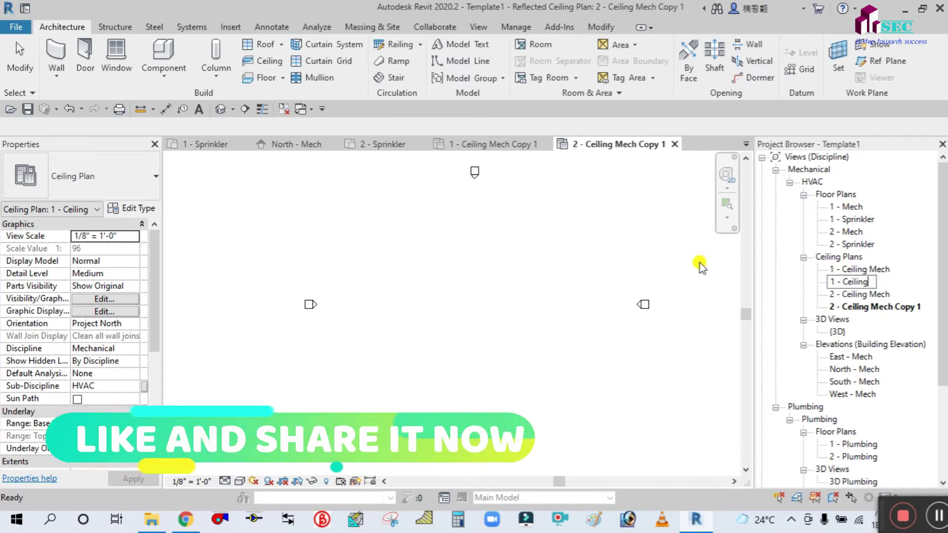
key(BackSpace)
key(BackSpace)
key(BackSpace)
key(BackSpace)
key(BackSpace)
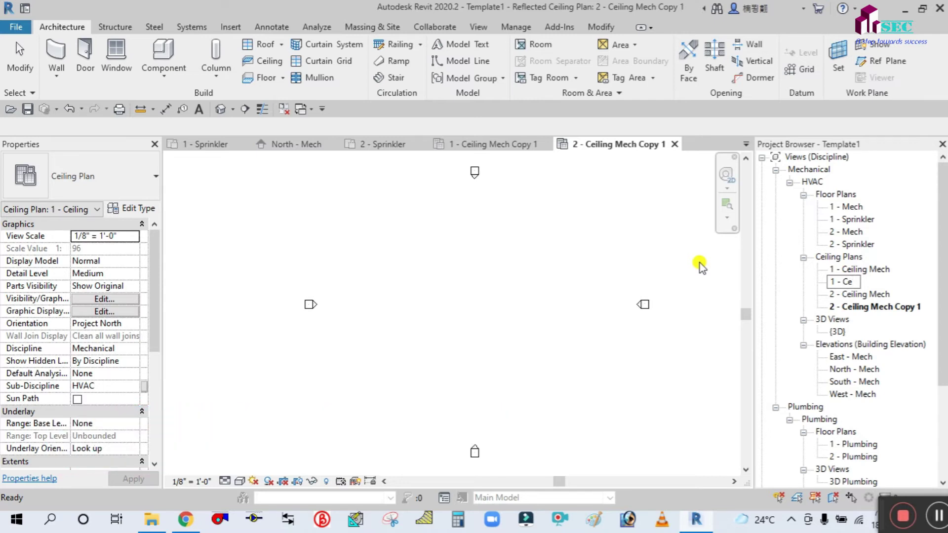
key(ctrl+z)
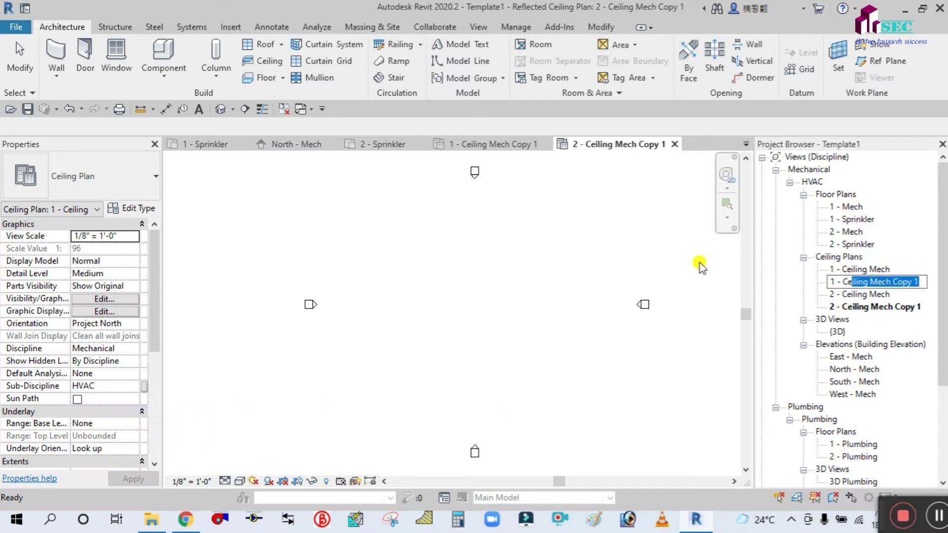
Step: Rename the copy of the 1 - Ceiling Mech ceiling plan view to "1 - Ceiling Sprinkler"
key(End)
key(BackSpace)
key(BackSpace)
key(BackSpace)
key(BackSpace)
key(BackSpace)
key(BackSpace)
key(BackSpace)
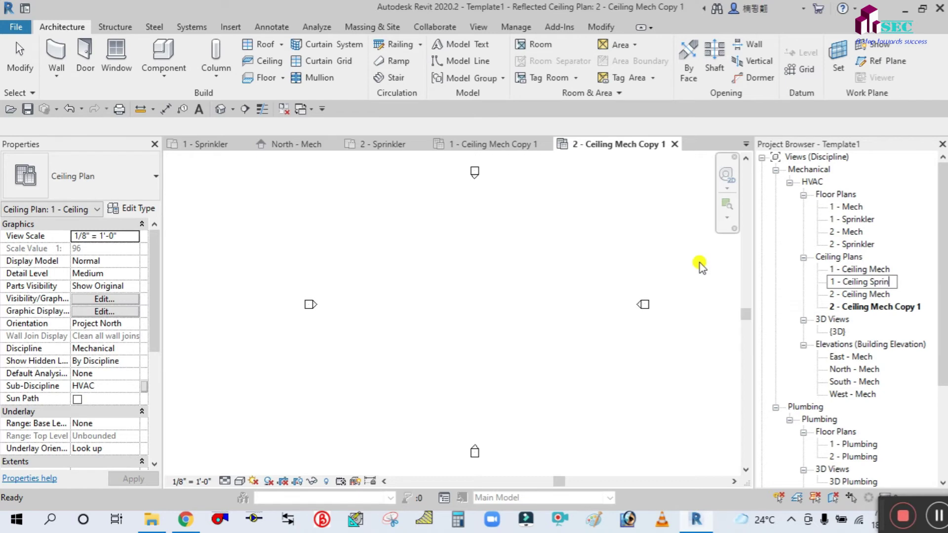
text(Sprinkler)
key(Return)
Step: Rename the copy of the 2 - Ceiling Mech ceiling plan view to "2 - Ceiling Sprinkler"
click(851, 306)
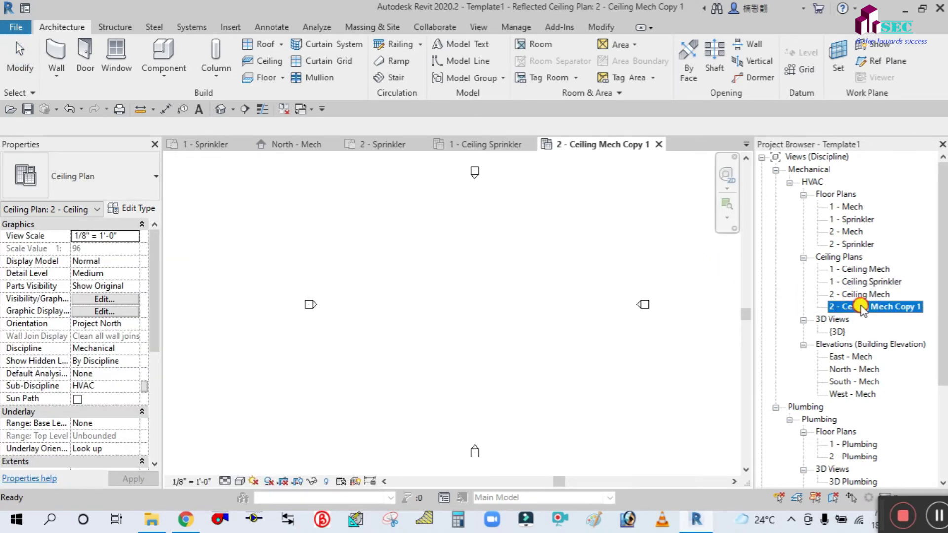
right_click(859, 306)
click(812, 389)
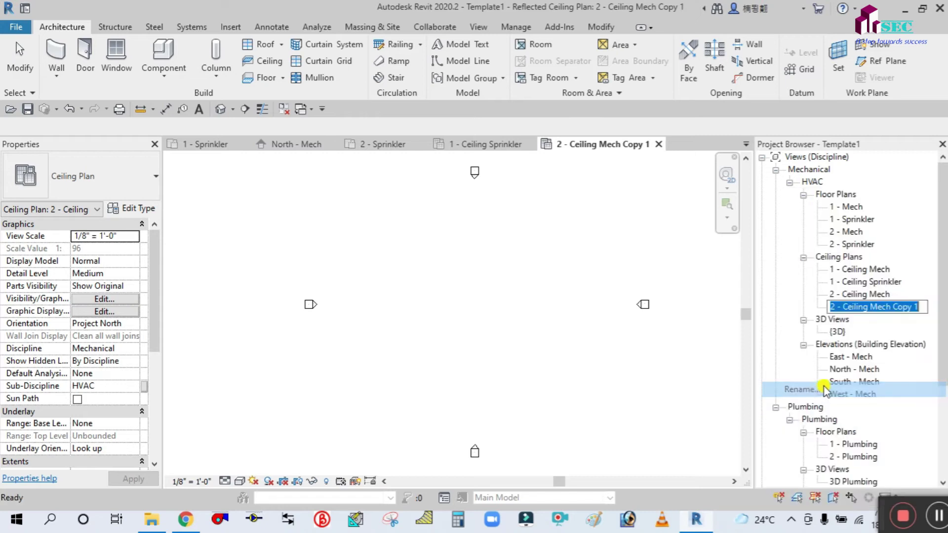
click(921, 307)
key(BackSpace)
key(BackSpace)
key(BackSpace)
key(BackSpace)
key(BackSpace)
key(BackSpace)
key(BackSpace)
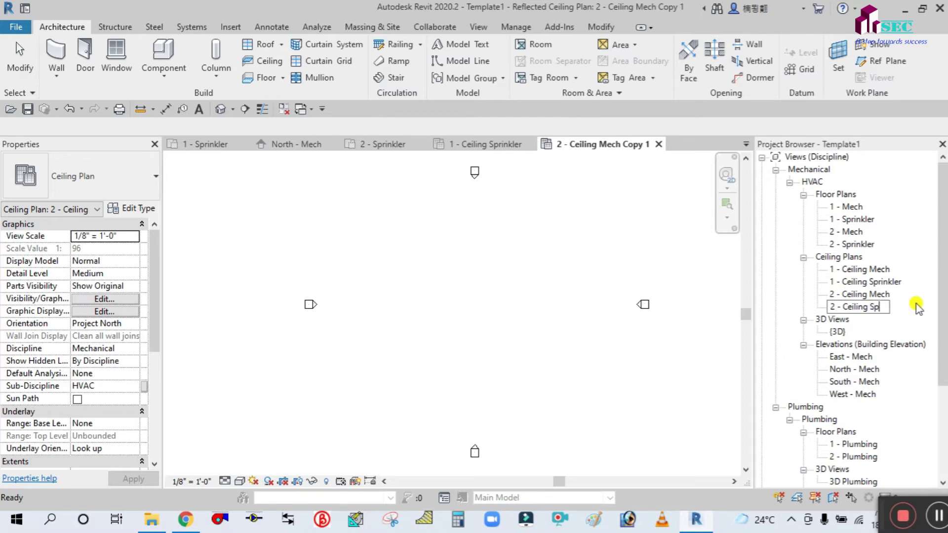
text(Sprinkler)
key(Return)
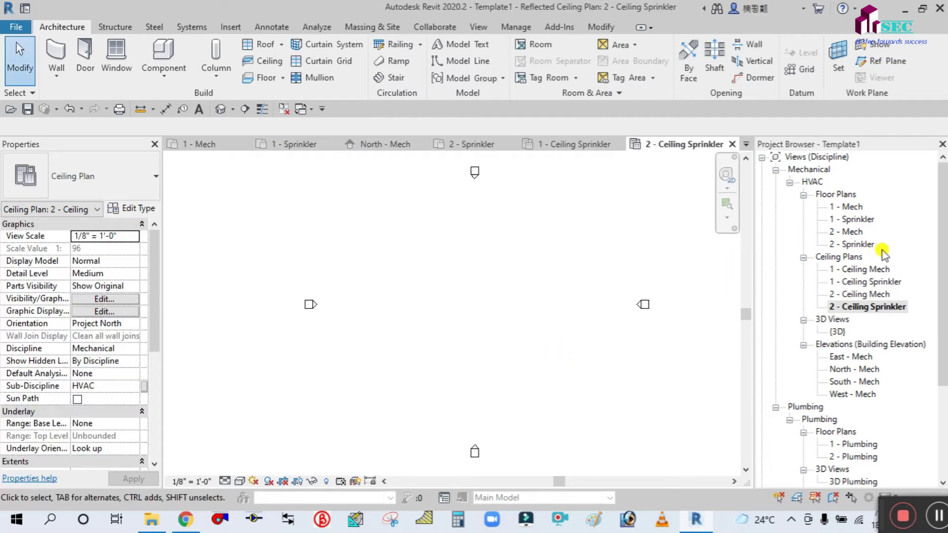
click(857, 220)
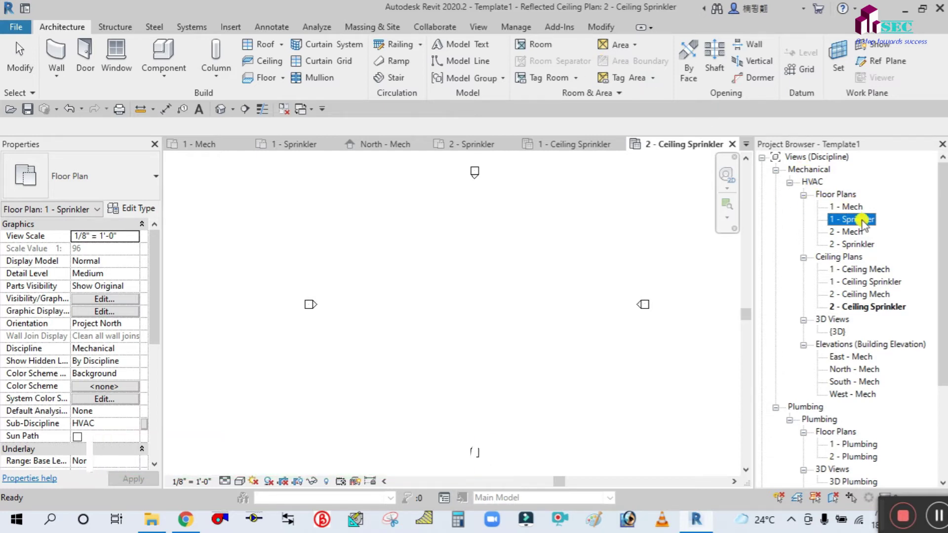
right_click(864, 221)
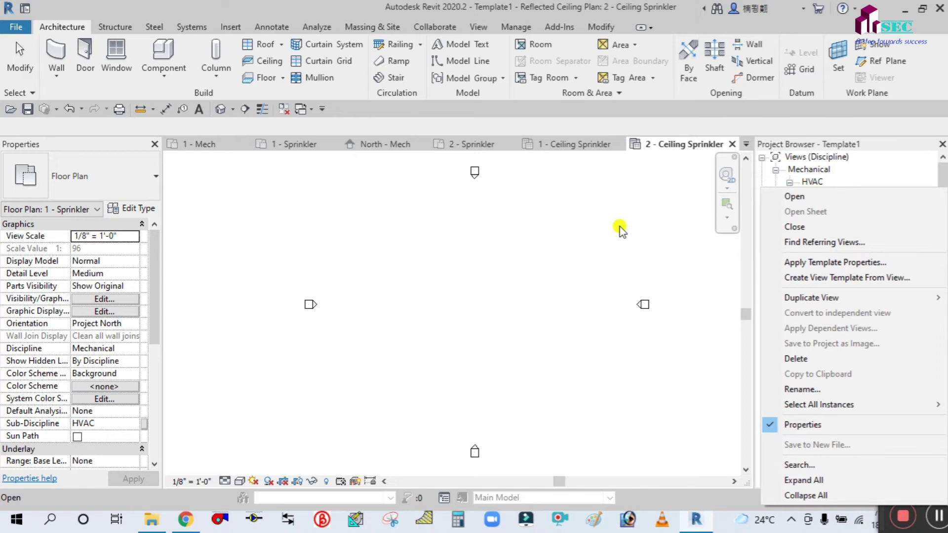
click(621, 229)
click(845, 219)
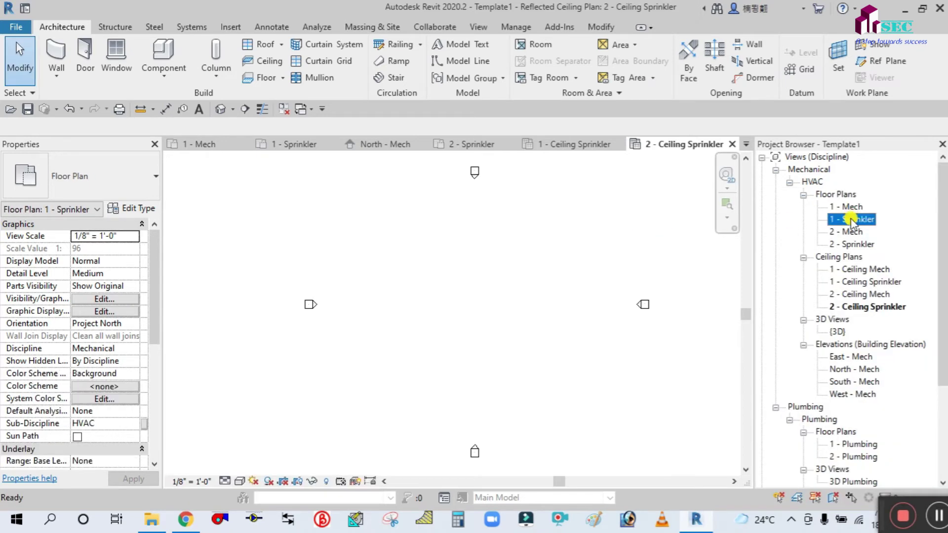
Step: Start a new floor plan view and open the view template assignment in its Floor Plan type properties
click(474, 28)
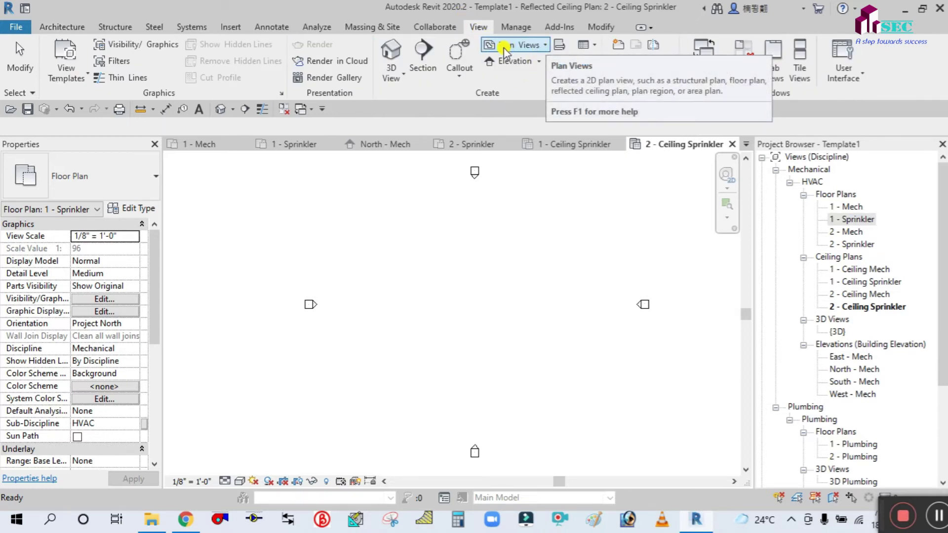
click(546, 45)
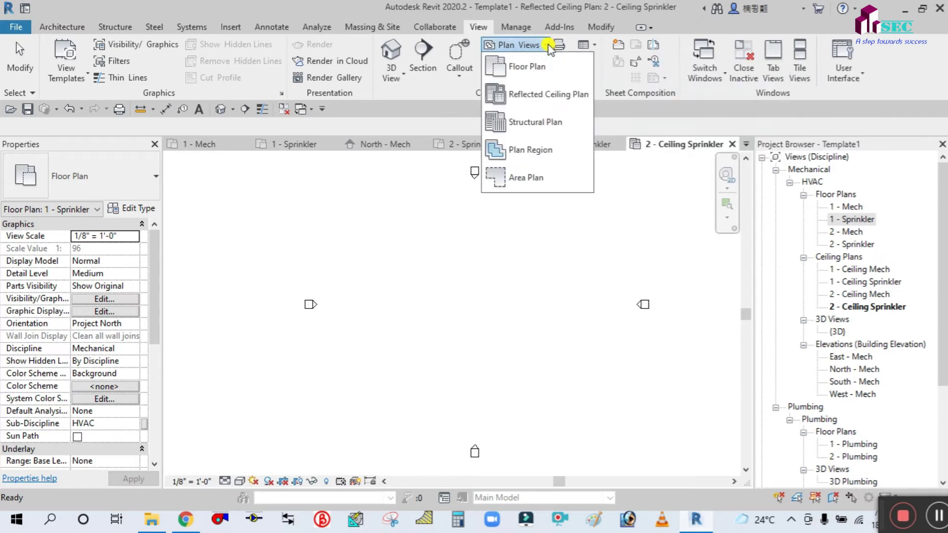
click(537, 67)
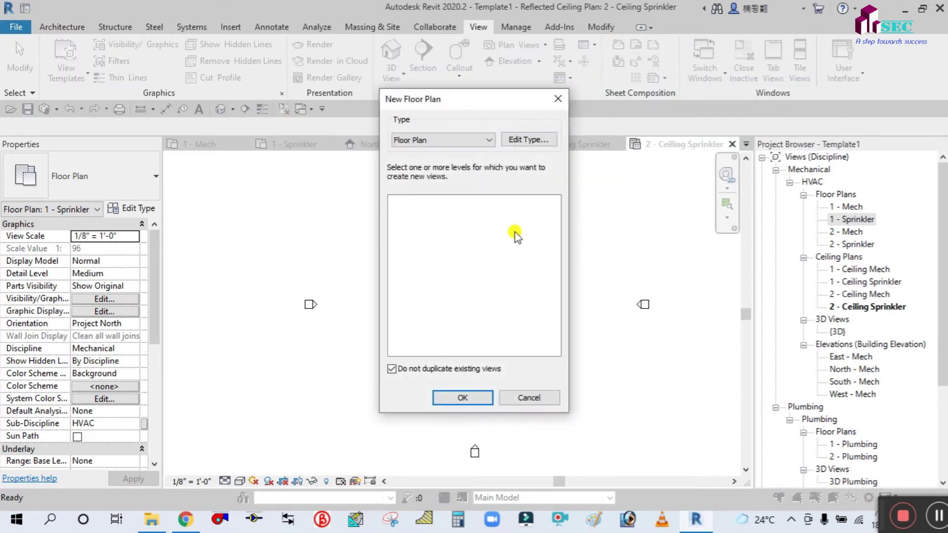
click(527, 140)
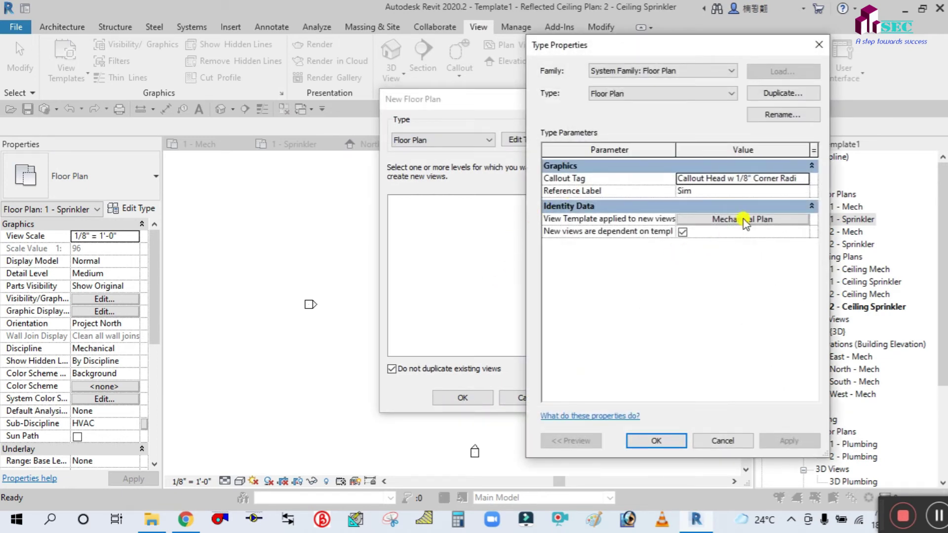
drag(630, 51, 574, 39)
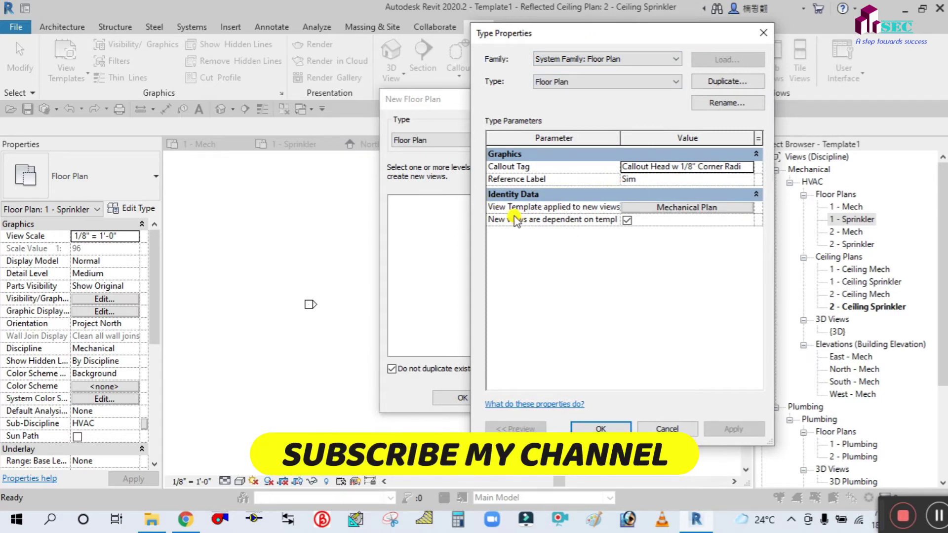
click(683, 209)
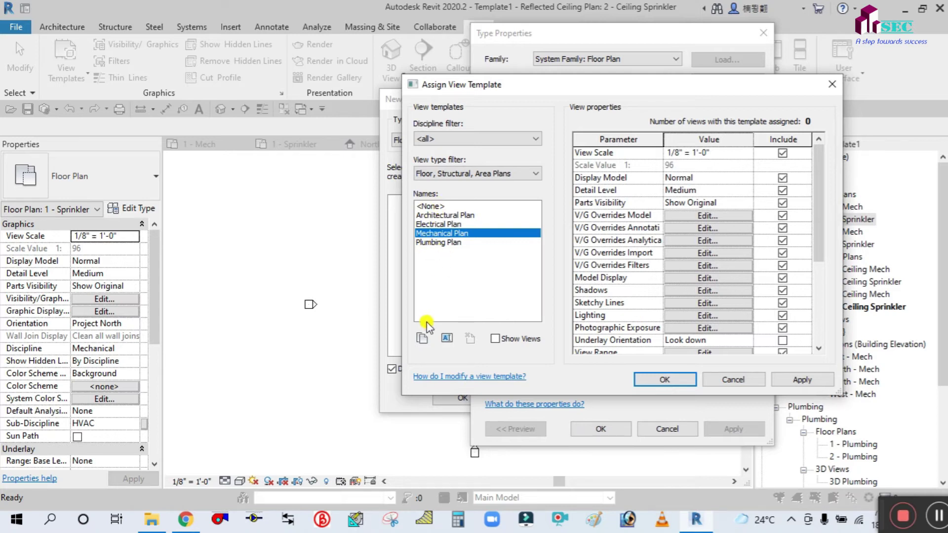
Step: Duplicate the Mechanical Plan view template and name the new template "Fire Fighting Plan"
click(439, 243)
click(438, 233)
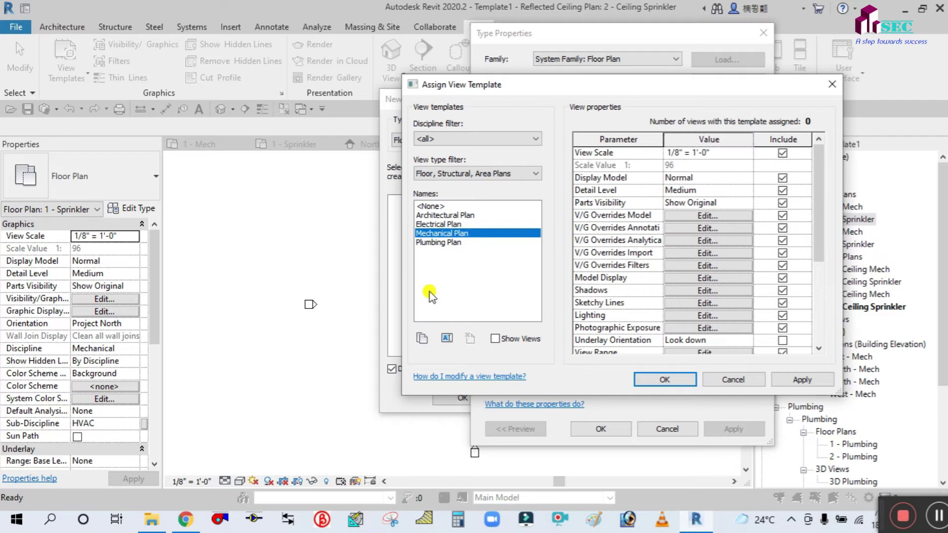
click(421, 339)
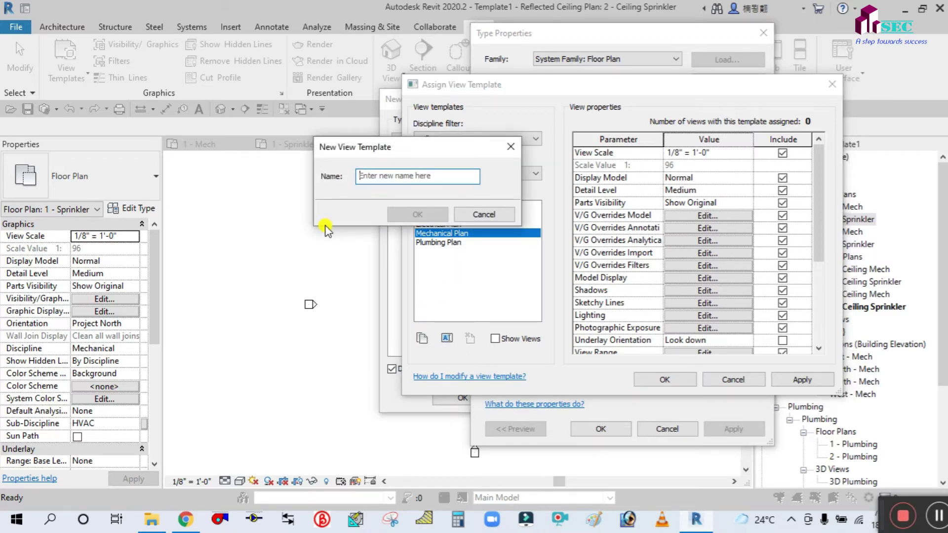
text(Fire Fig)
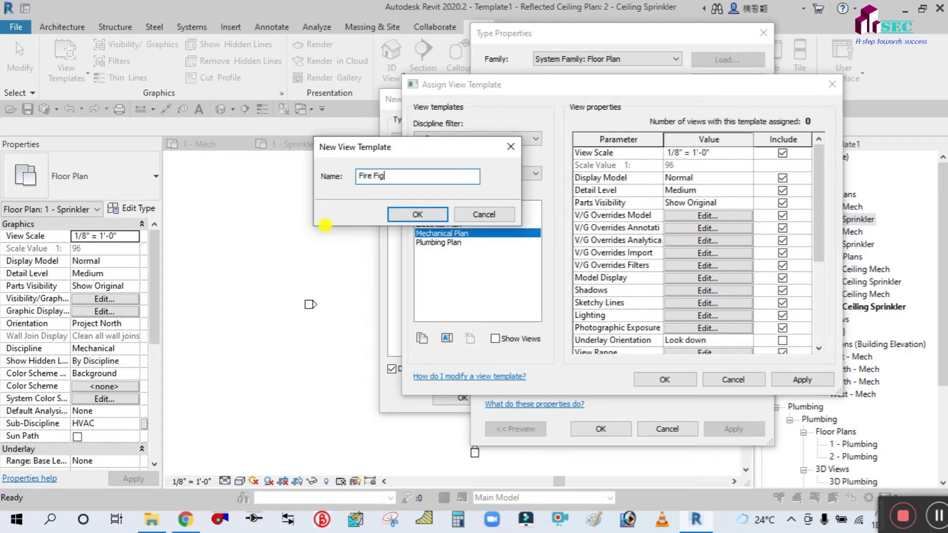
text(hting Plan)
click(439, 215)
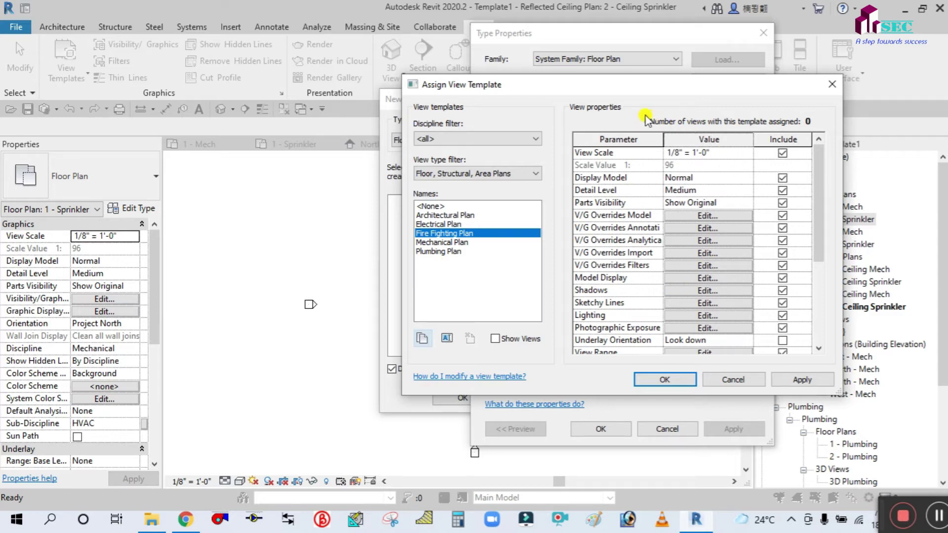
Step: Set the Sub-Discipline of the Fire Fighting Plan view template to a new value, "Fire Fighting"
drag(822, 196, 813, 296)
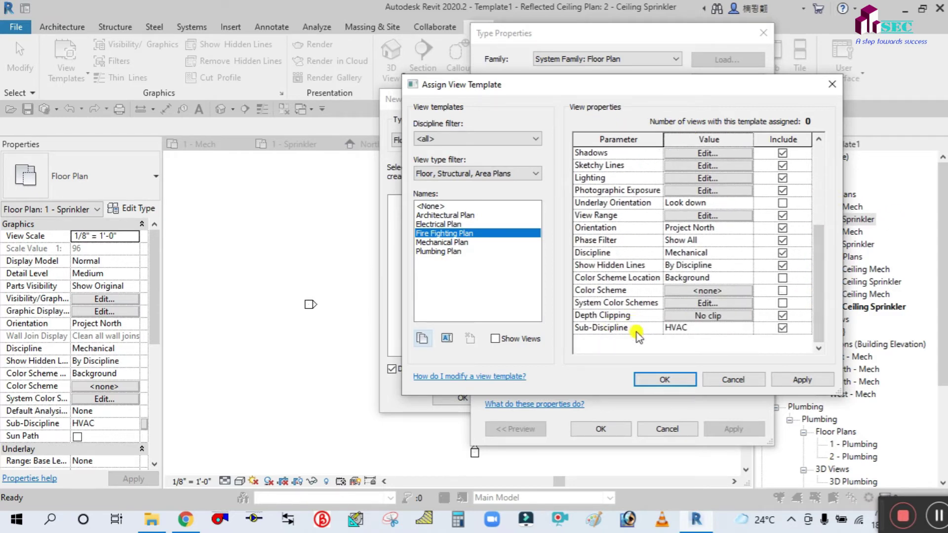
click(689, 328)
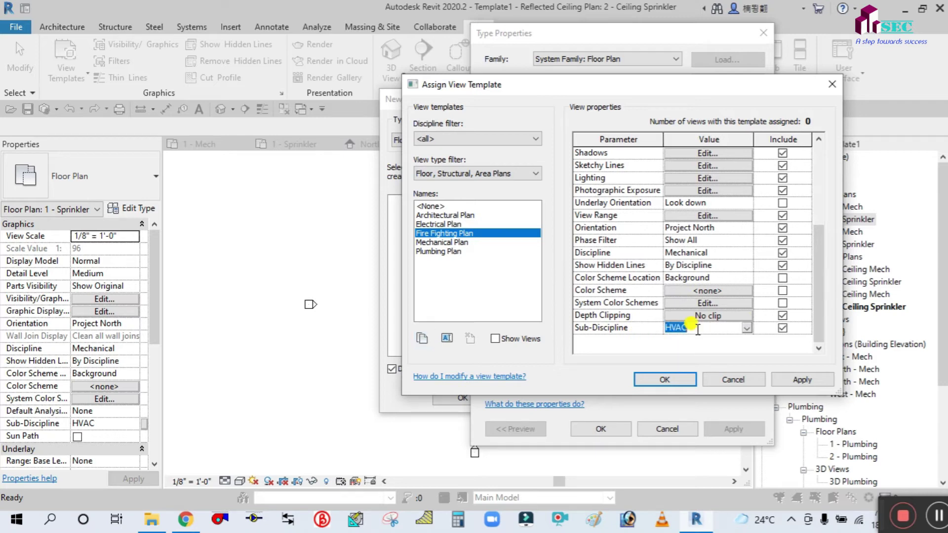
click(747, 329)
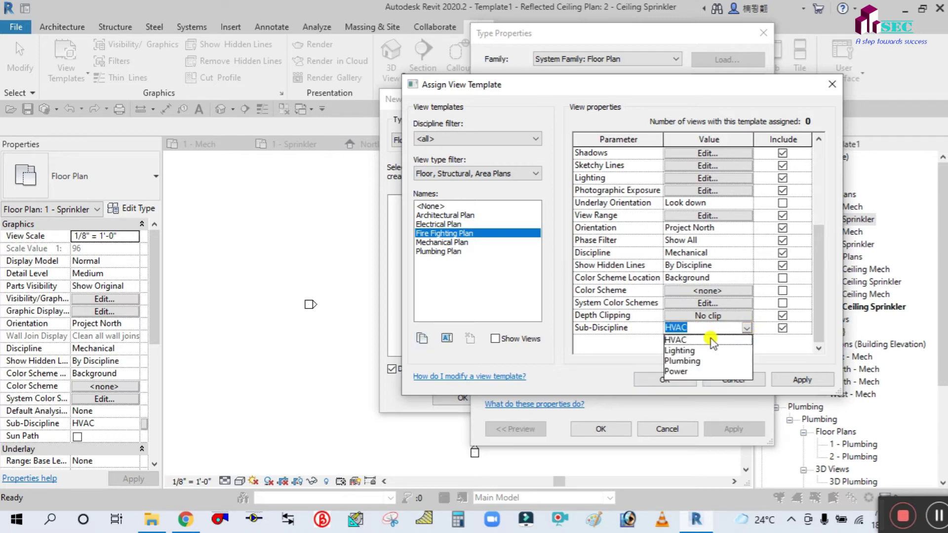
click(698, 340)
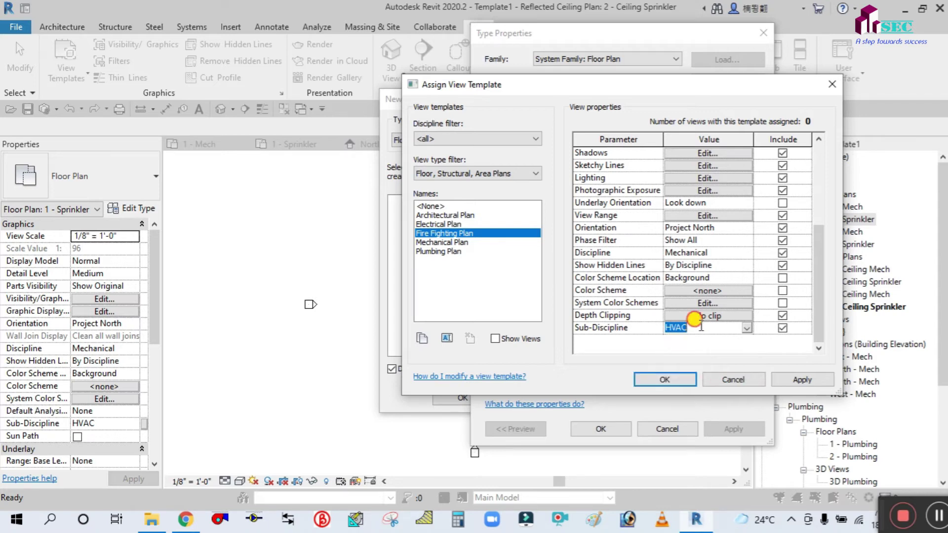
text(Fire Fighting)
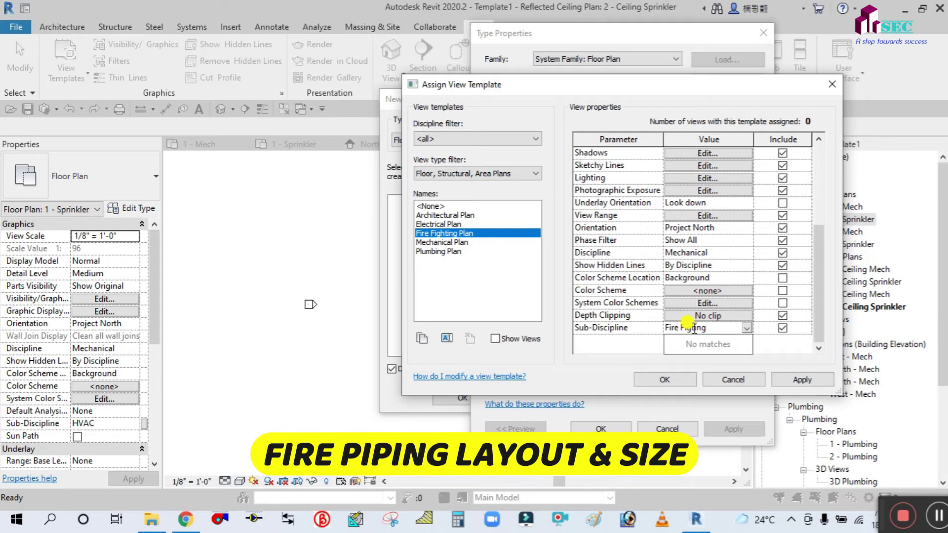
key(Return)
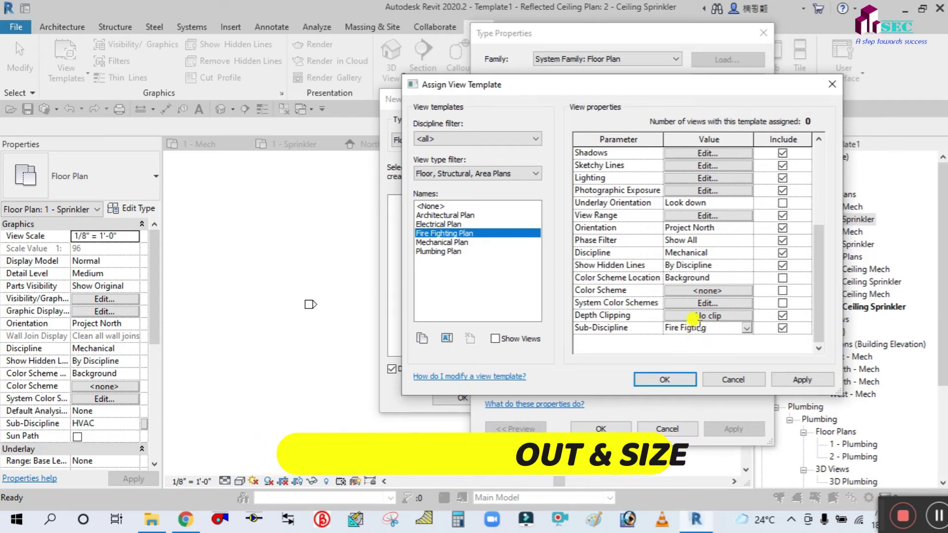
key(BackSpace)
key(BackSpace)
key(BackSpace)
key(BackSpace)
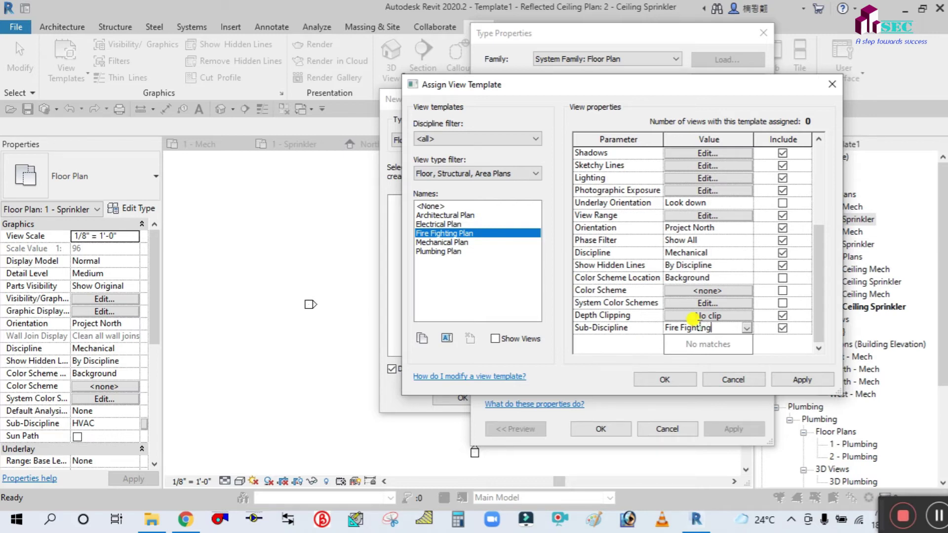
key(Return)
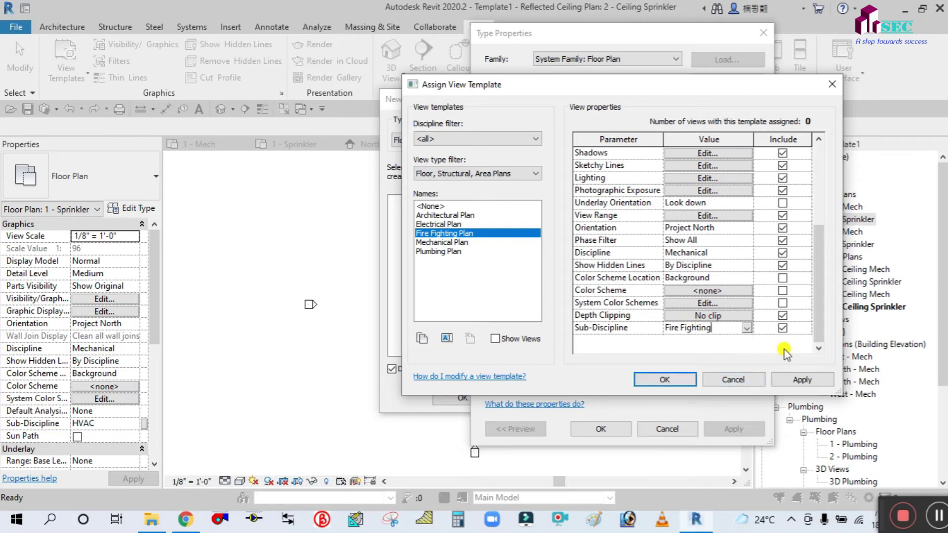
Step: Apply the Fire Fighting Plan template changes and assign the template to new views of the Floor Plan type
click(796, 381)
click(657, 381)
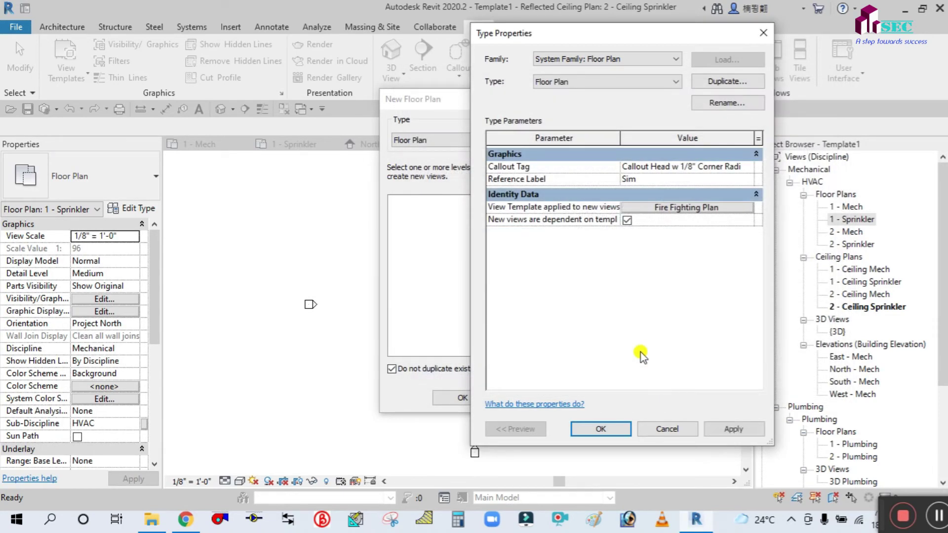
click(730, 429)
click(578, 432)
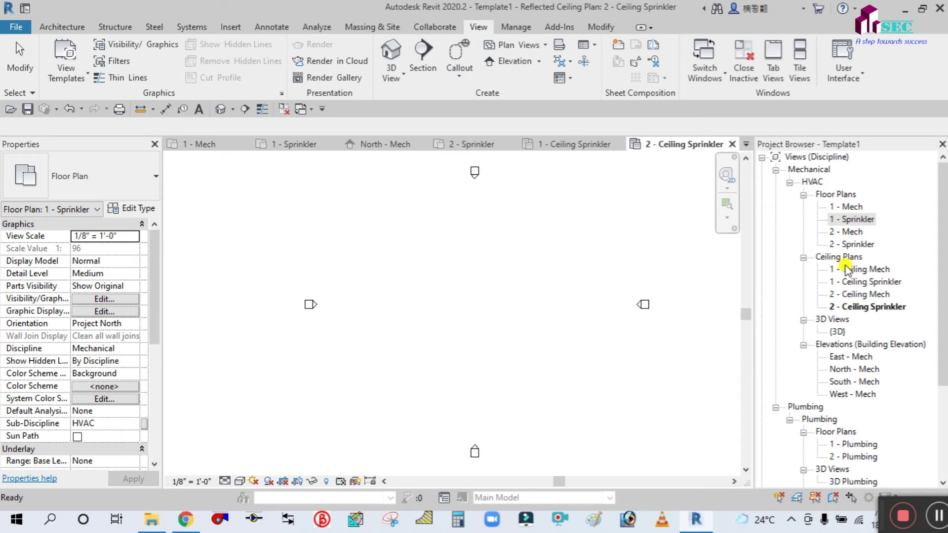
Step: Select the 2 - Sprinkler floor plan, start a new floor plan view and open the Floor Plan type's view template assignment
click(849, 244)
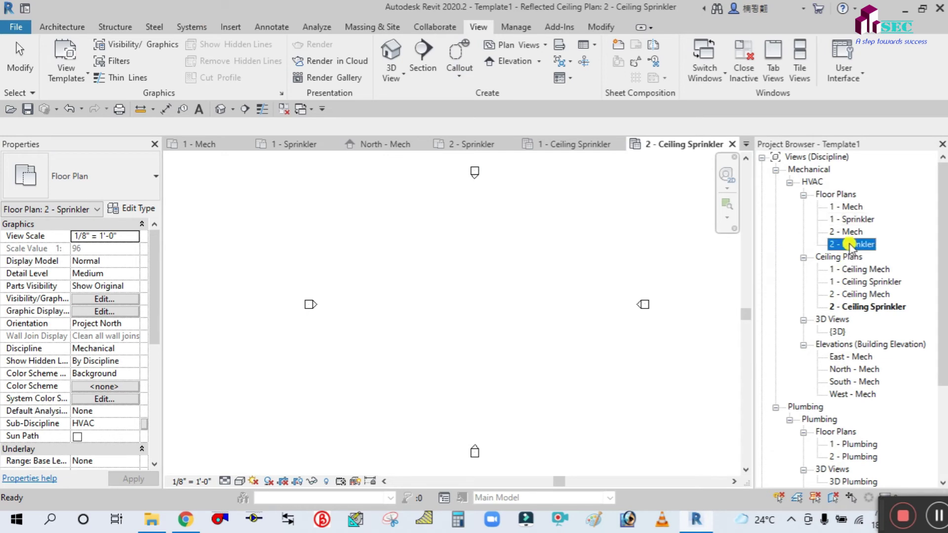
click(543, 47)
click(539, 63)
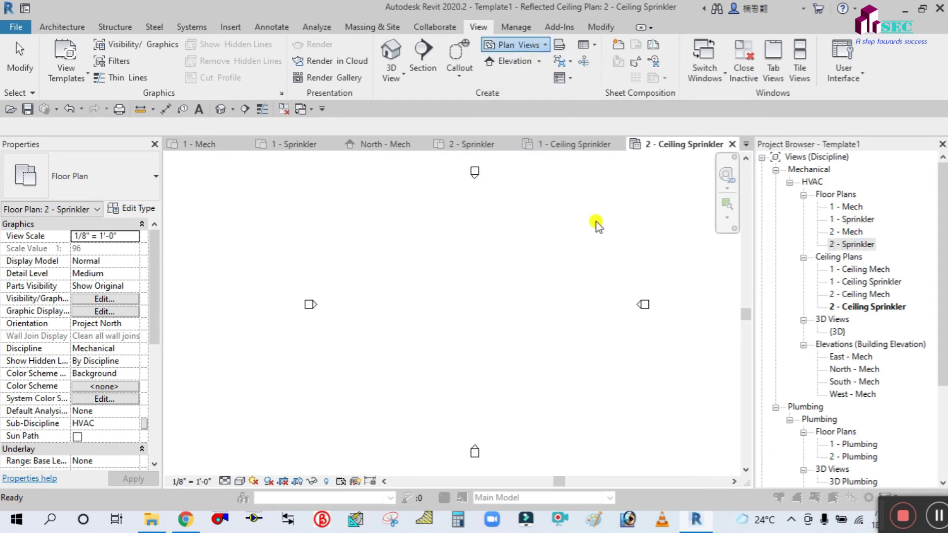
click(528, 140)
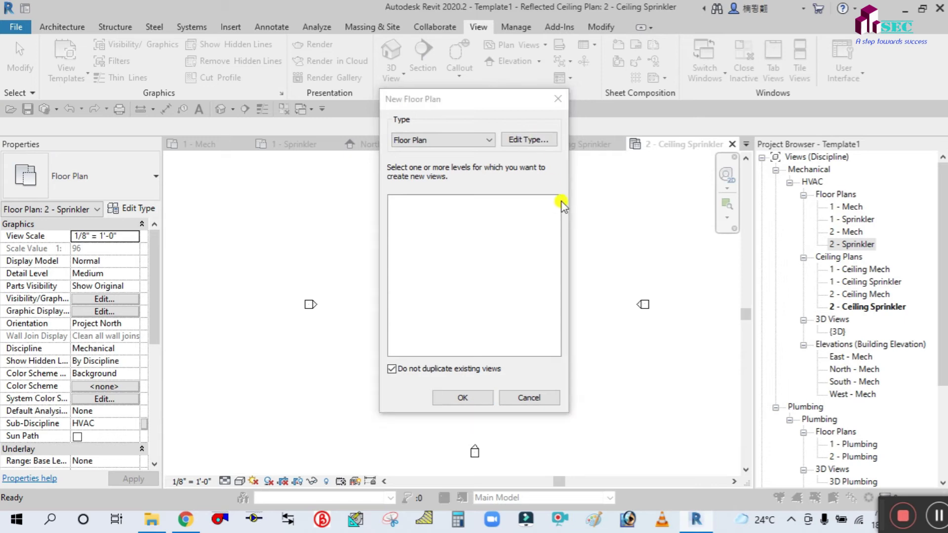
click(674, 206)
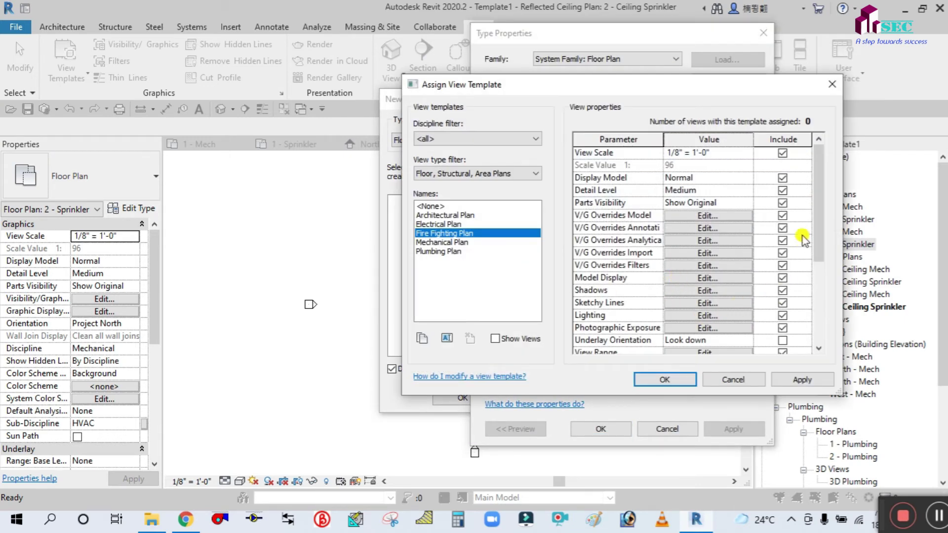
Step: Choose Fire Fighting as the Fire Fighting Plan template's Sub-Discipline, apply it and accept the Floor Plan type and new view settings
scroll(818, 275, down, 3)
scroll(818, 275, down, 1)
click(711, 327)
click(746, 328)
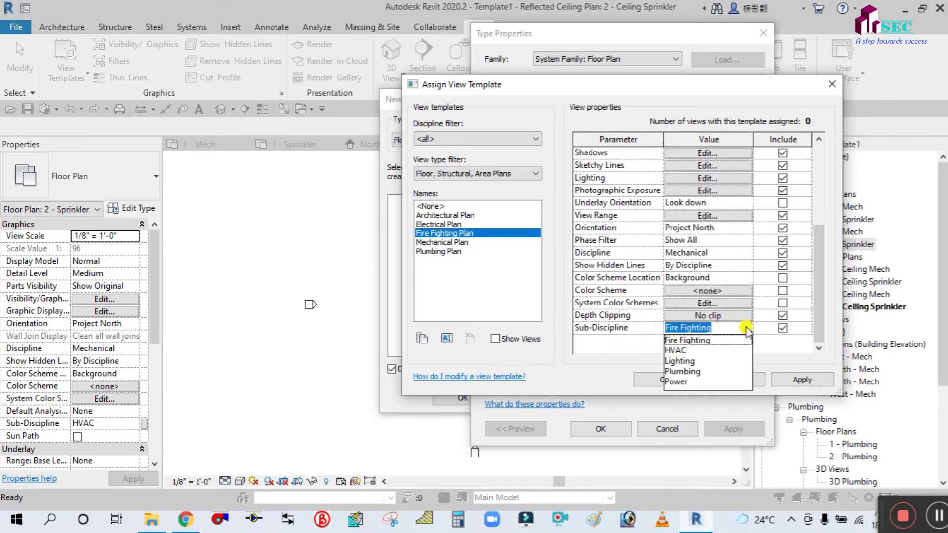
click(735, 338)
click(780, 375)
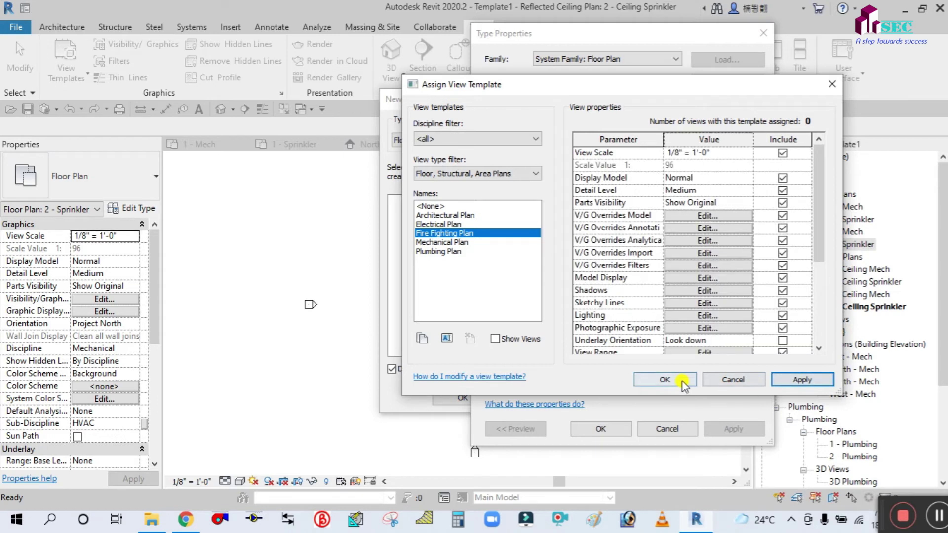
click(679, 380)
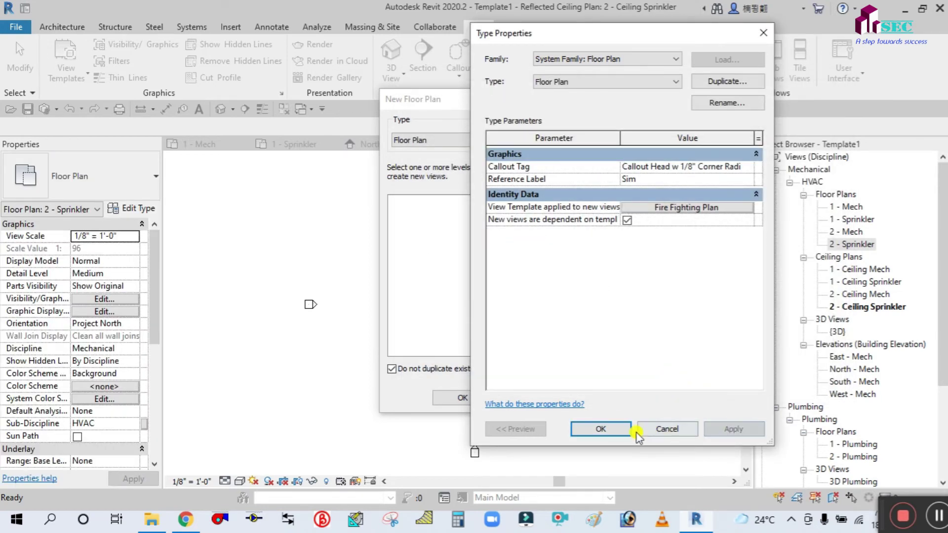
click(600, 429)
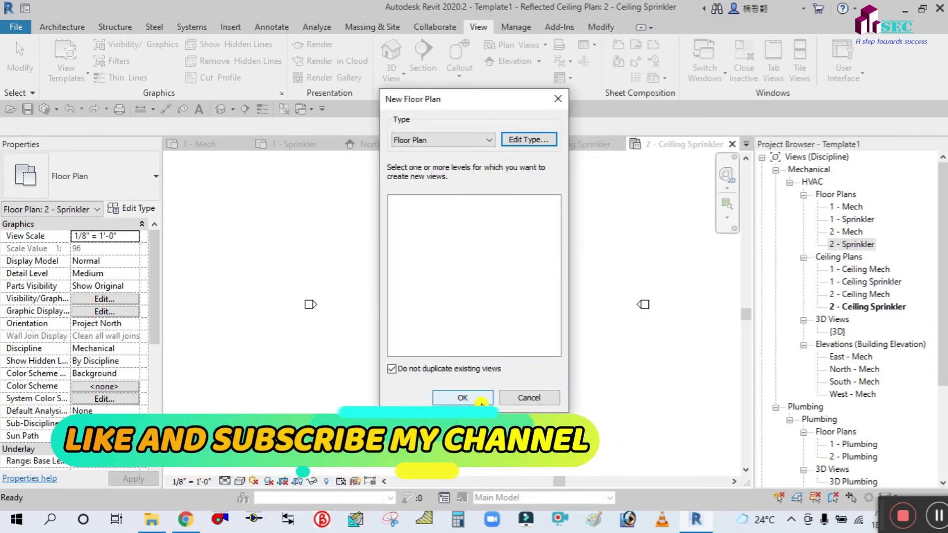
click(462, 397)
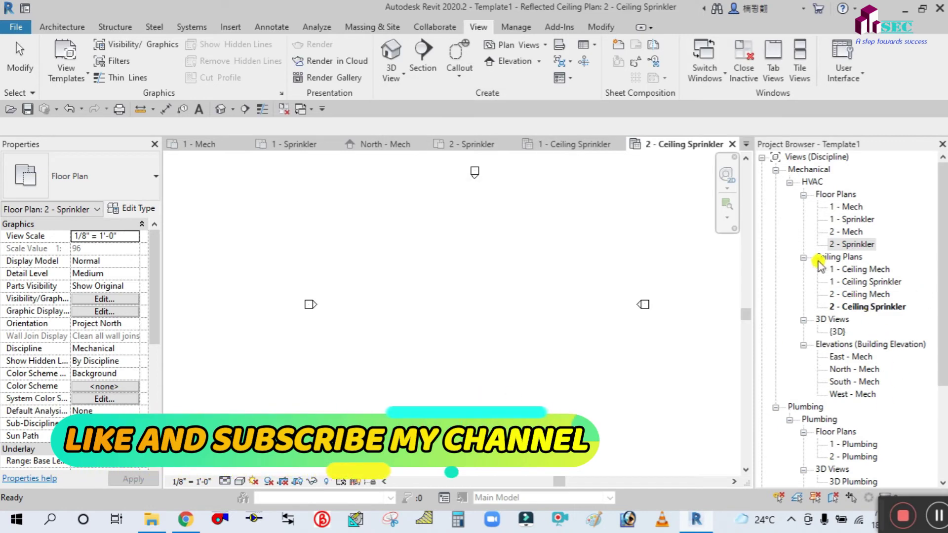
Step: Select 1 - Ceiling Sprinkler, start a new reflected ceiling plan view and open the Ceiling Plan type's view template assignment
click(868, 281)
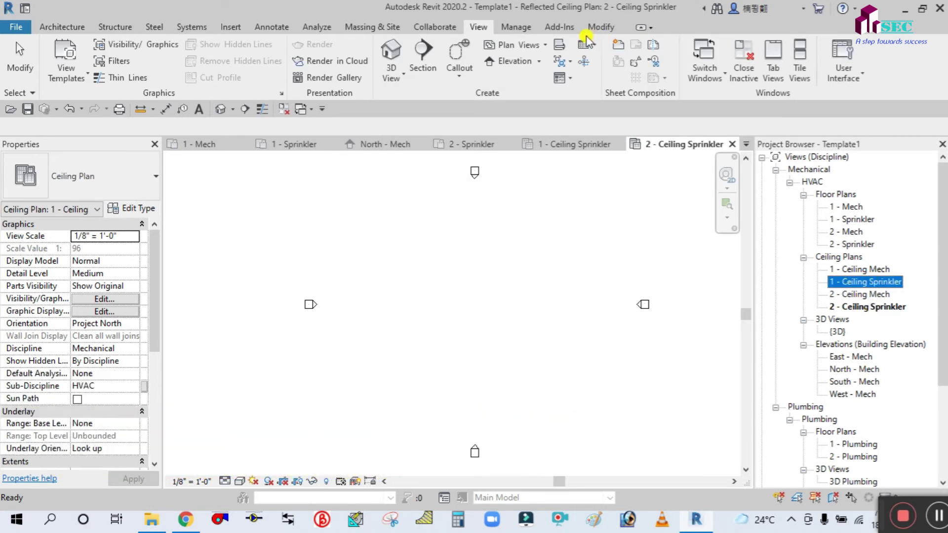
click(551, 45)
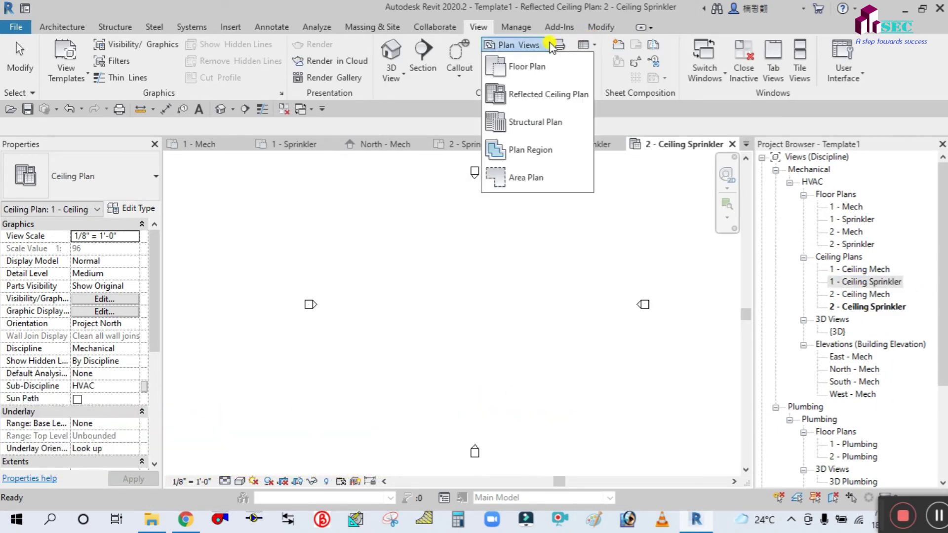
click(525, 94)
click(527, 142)
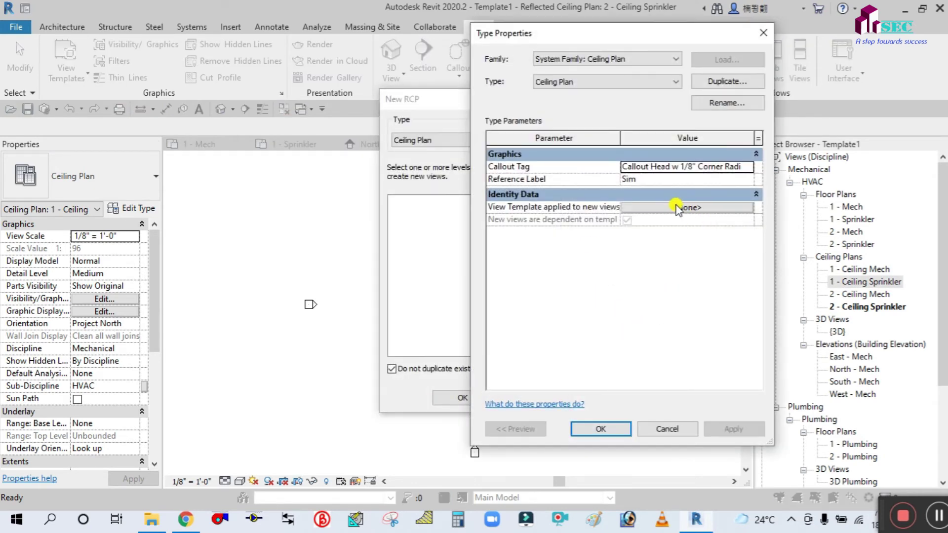
click(668, 207)
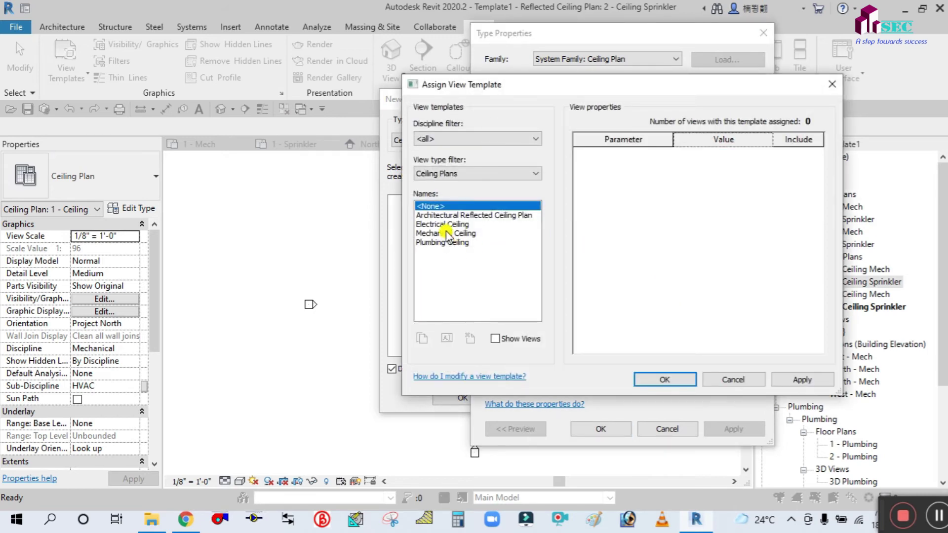
Step: Duplicate the Mechanical Ceiling view template and name the new template "Fire Fighting ceiling"
click(446, 233)
click(422, 338)
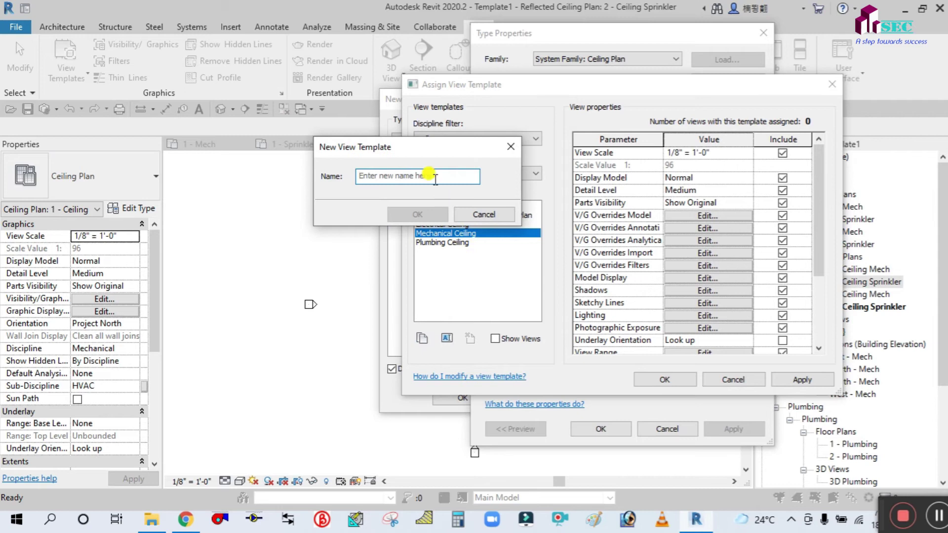
text(Fire Fighting ceiling)
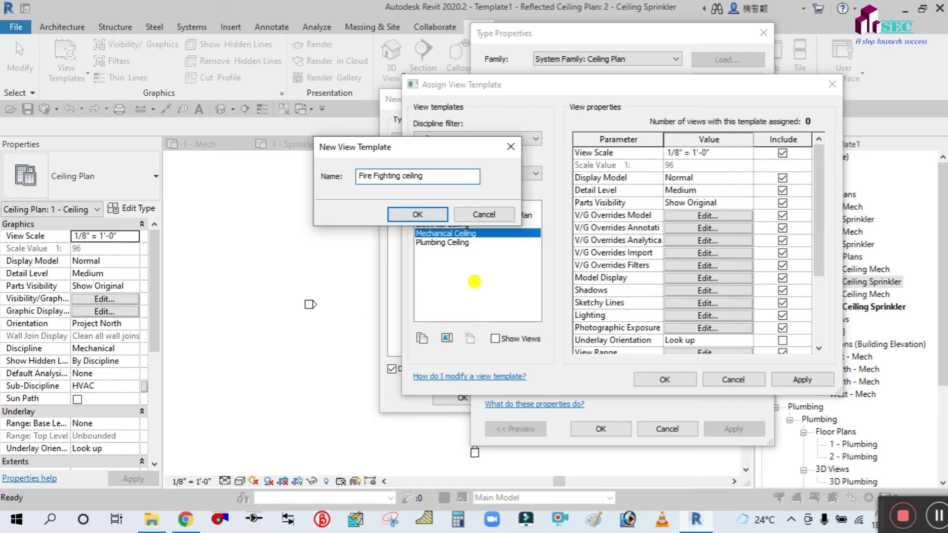
click(397, 213)
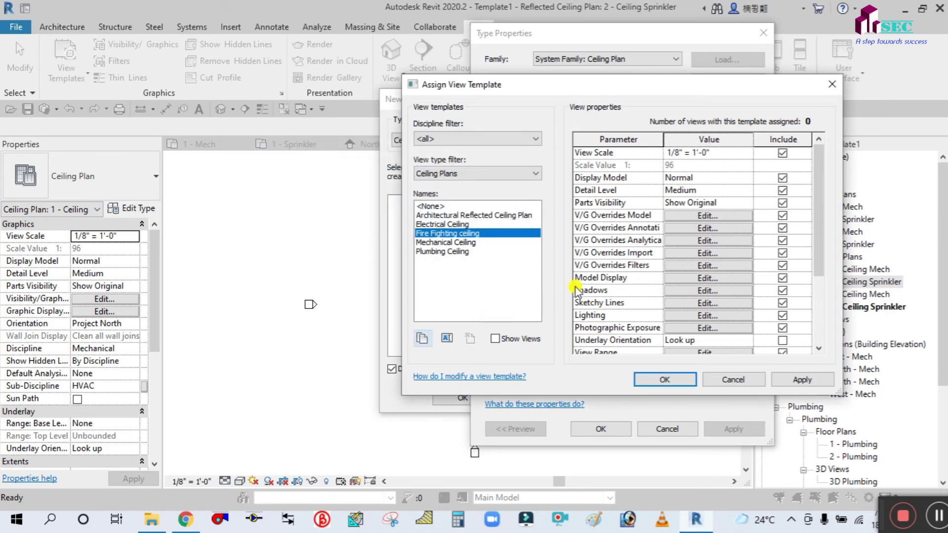
Step: Set the Sub-Discipline of the Fire Fighting ceiling view template to Fire Fighting and apply it
drag(820, 240, 806, 317)
click(726, 328)
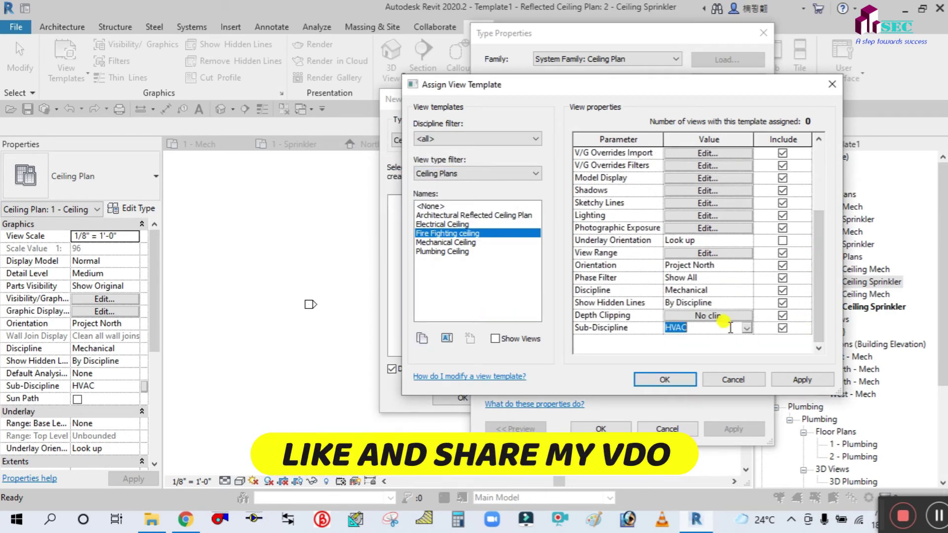
click(747, 329)
click(725, 340)
click(790, 379)
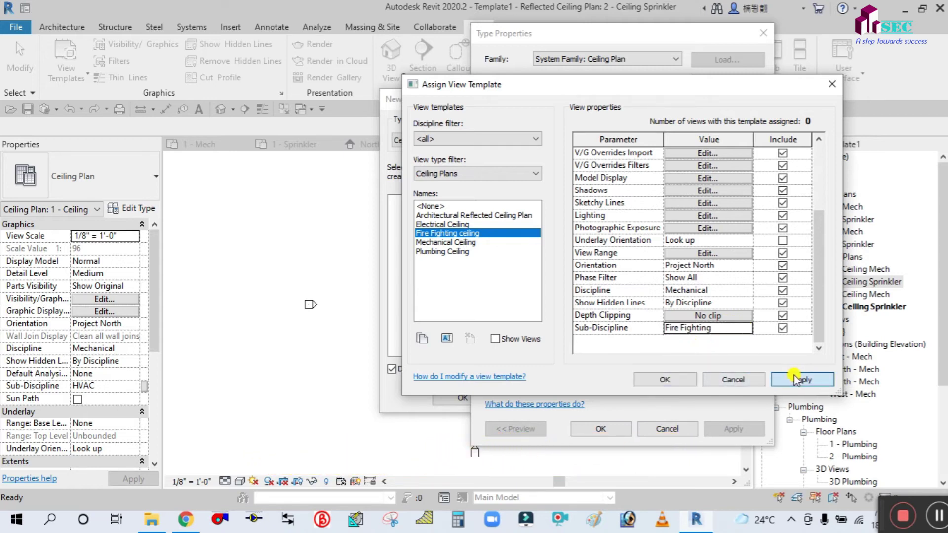
Step: Assign the Fire Fighting ceiling template to new views of the Ceiling Plan type and accept the new reflected ceiling plan settings
click(652, 381)
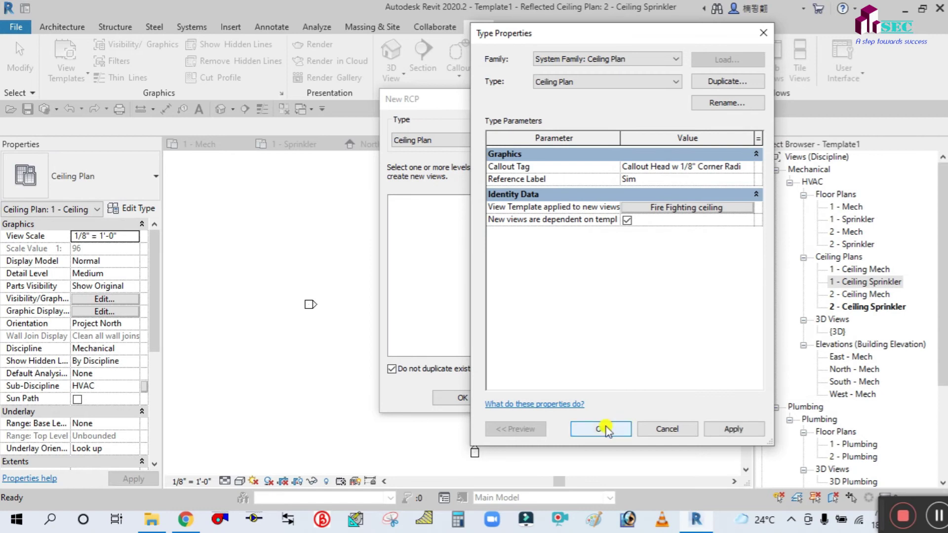
click(733, 429)
click(600, 429)
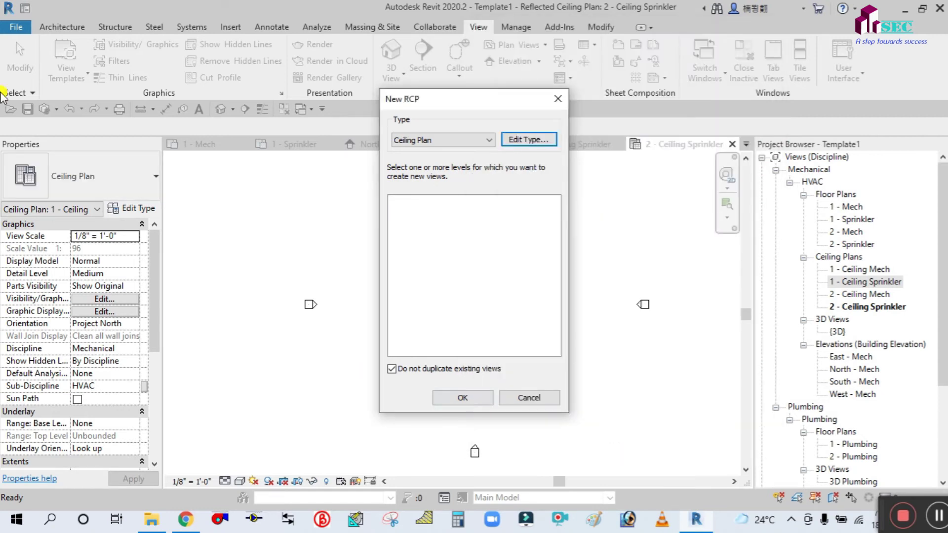
click(462, 397)
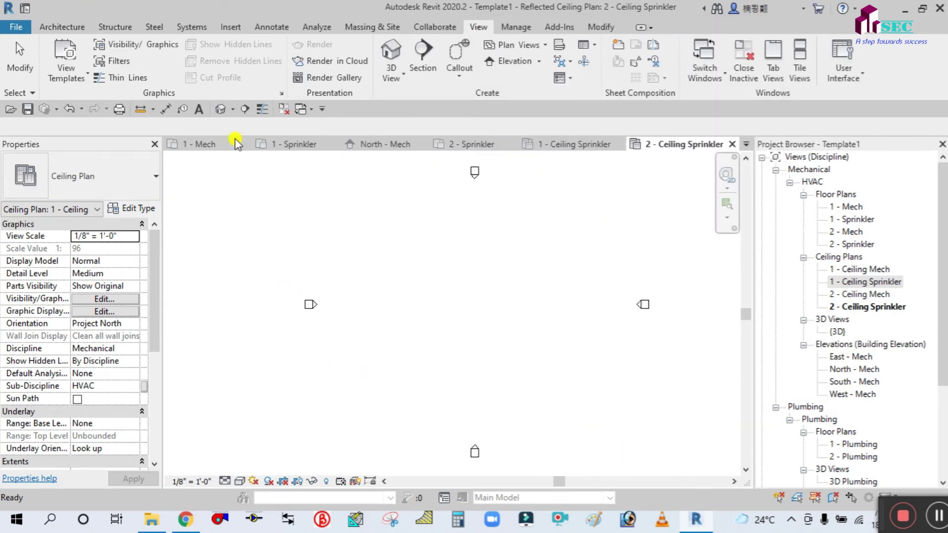
Step: Check which view template the Ceiling Plan type assigns to new reflected ceiling plans, starting from 2 - Ceiling Sprinkler, without creating a view
click(872, 307)
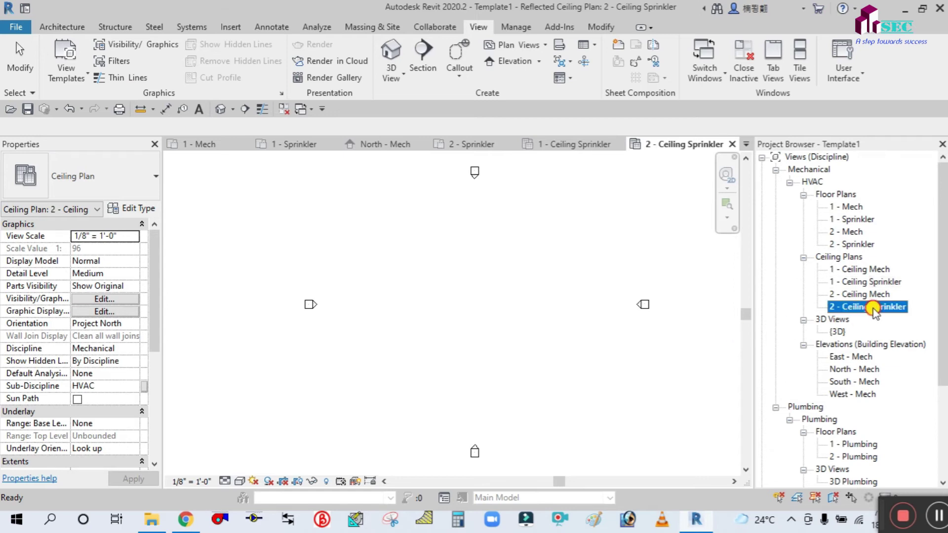
click(545, 45)
click(542, 94)
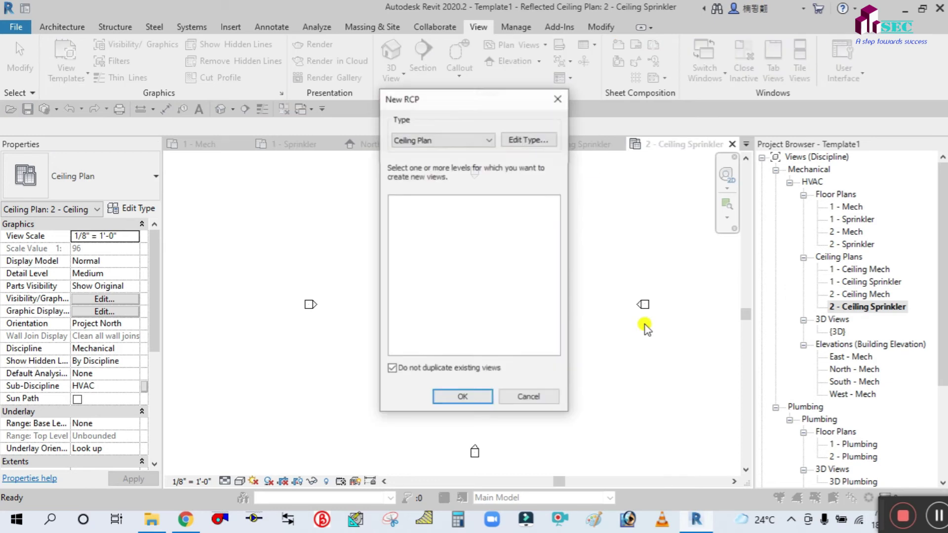
click(532, 140)
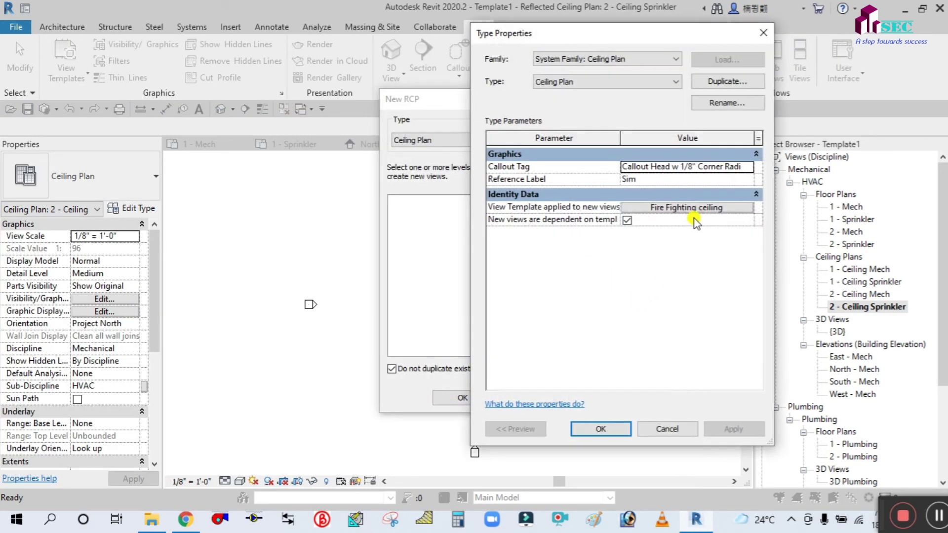
click(623, 427)
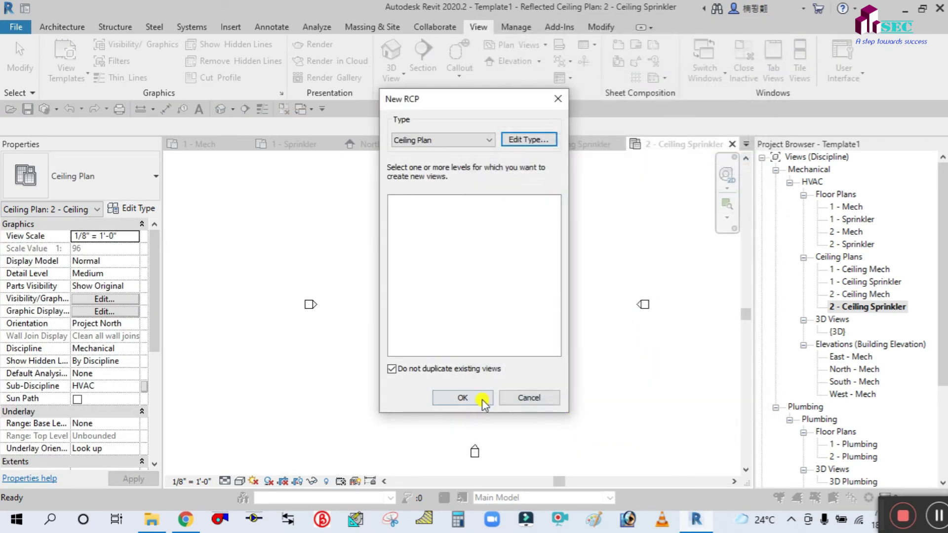
click(543, 395)
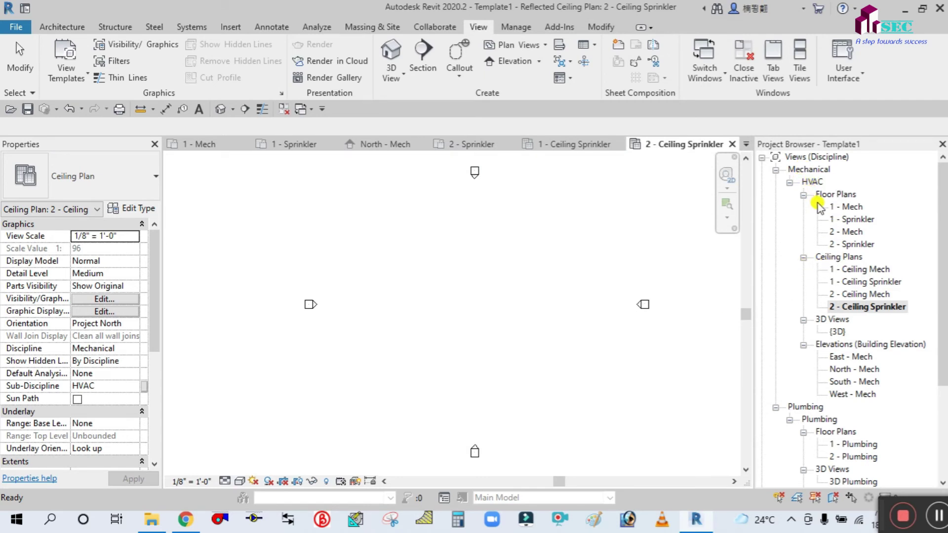
Step: Apply the Fire Fighting Plan view template's properties to the 1 - Sprinkler floor plan
click(854, 220)
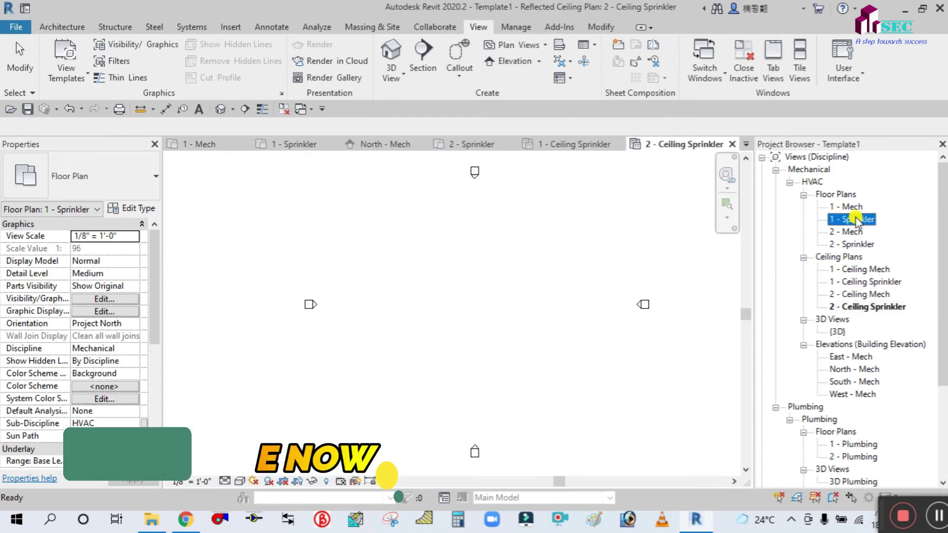
right_click(855, 219)
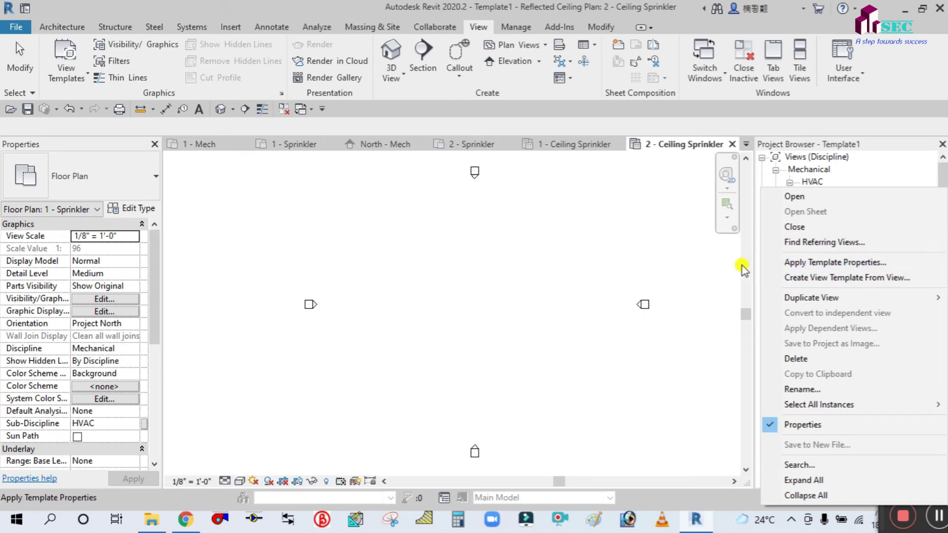
click(798, 264)
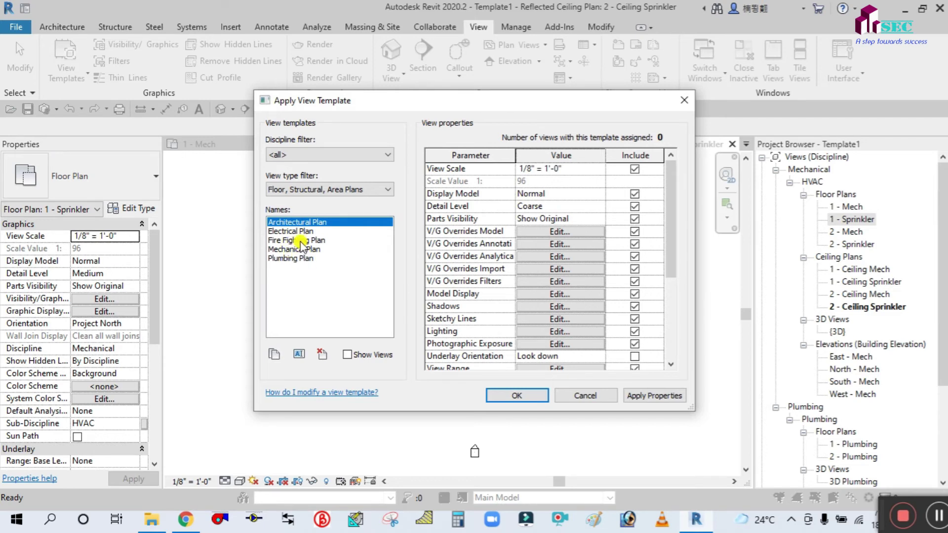
click(299, 241)
drag(671, 240, 669, 332)
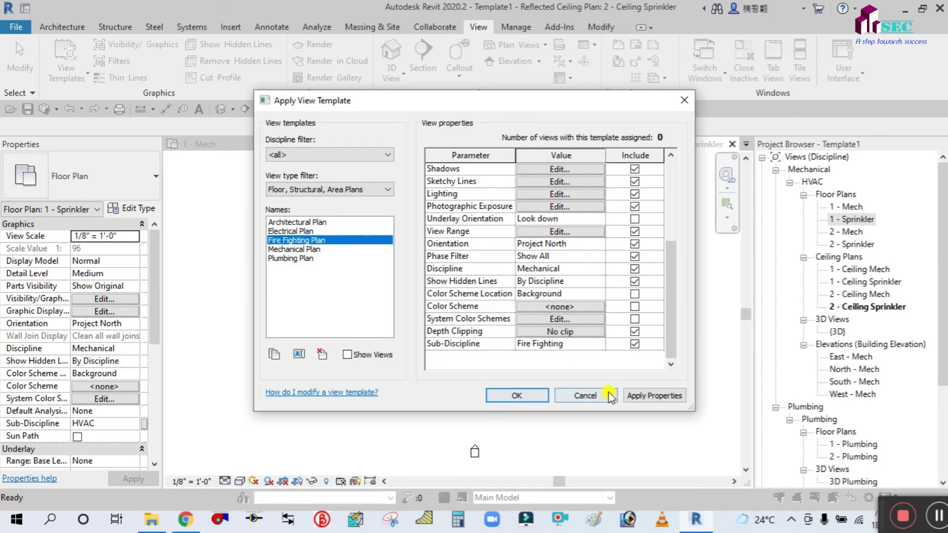
click(645, 396)
click(523, 396)
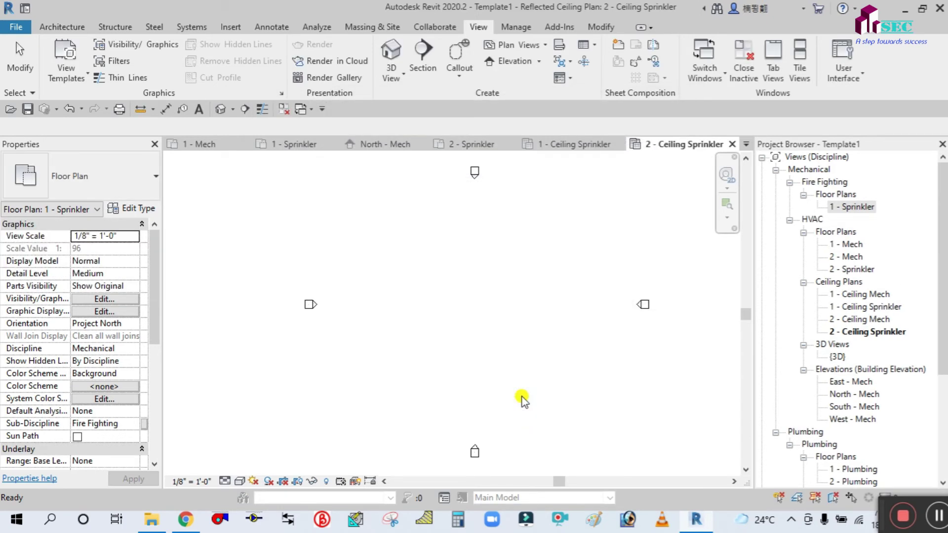
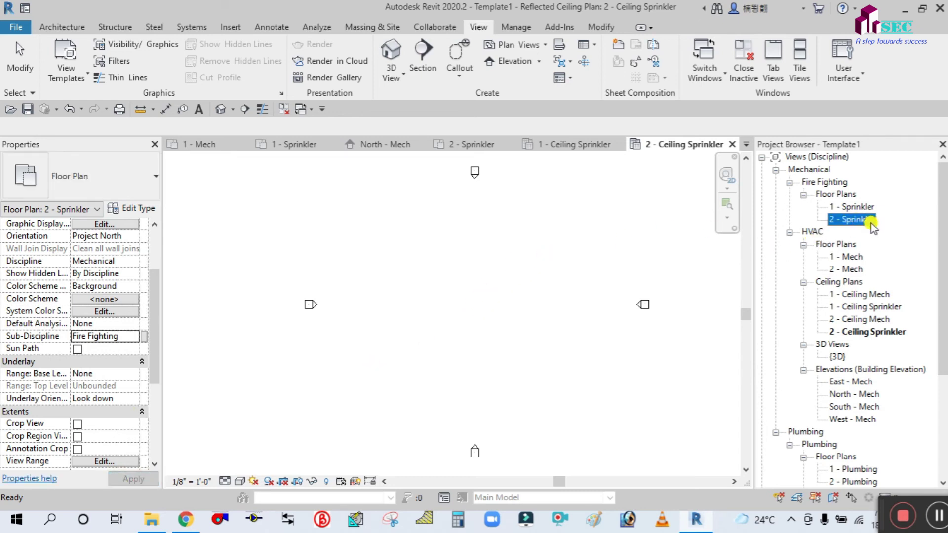
Step: Review the 1 - Sprinkler and 2 - Sprinkler floor plans, collapsing and re-expanding the Fire Fighting group
click(858, 207)
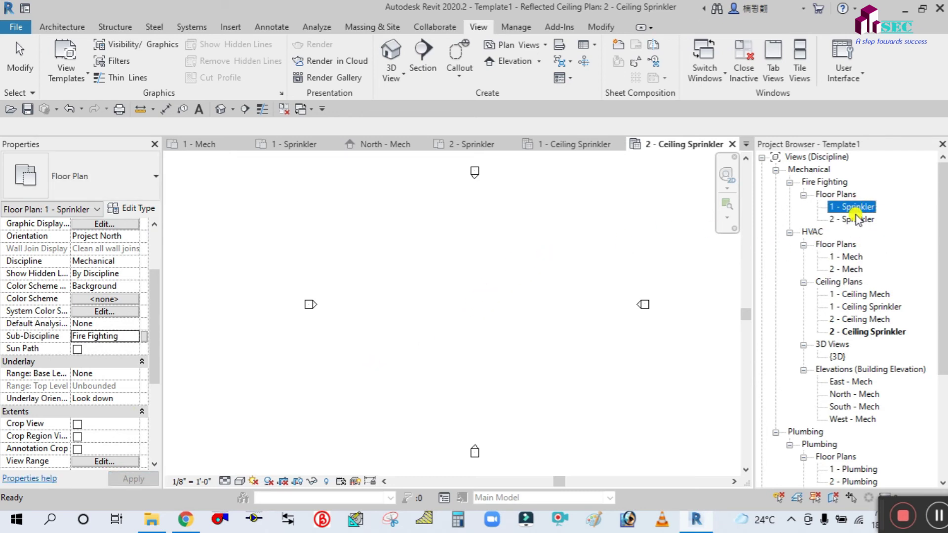
click(857, 220)
click(851, 208)
click(804, 196)
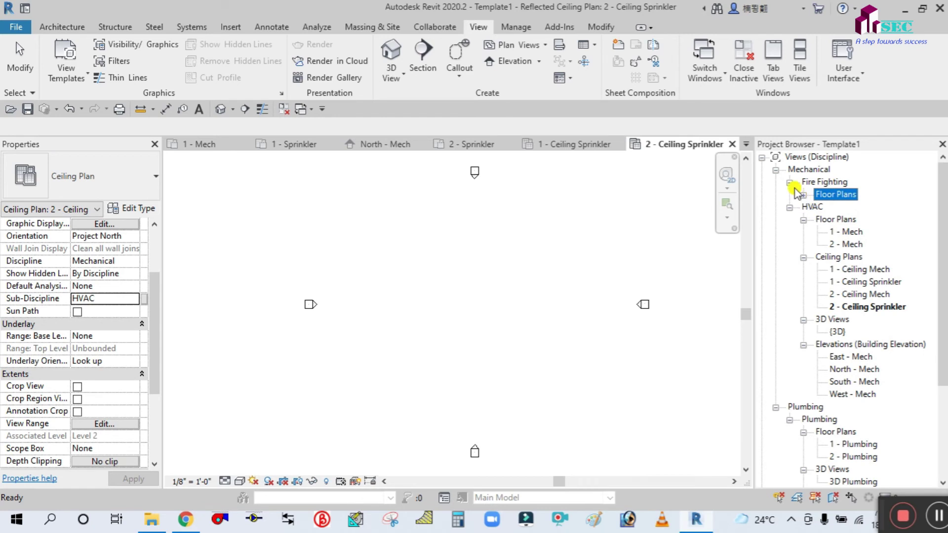
click(790, 182)
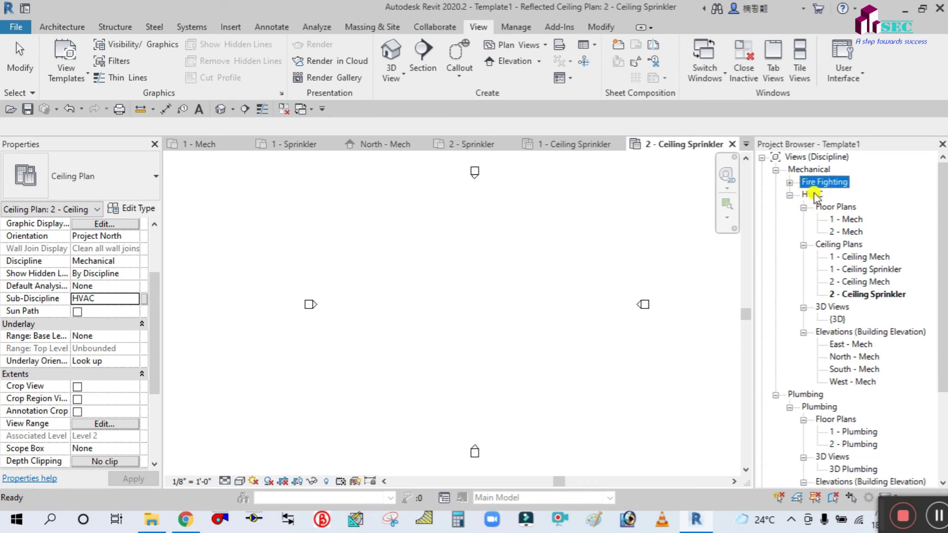
click(790, 182)
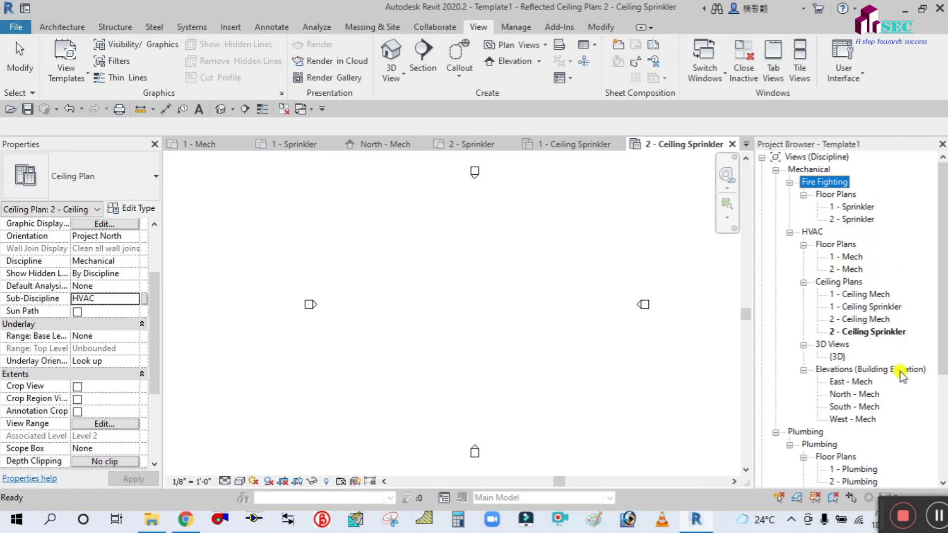
Step: Apply the Fire Fighting ceiling view template's properties to the 1 - Ceiling Sprinkler plan
click(865, 307)
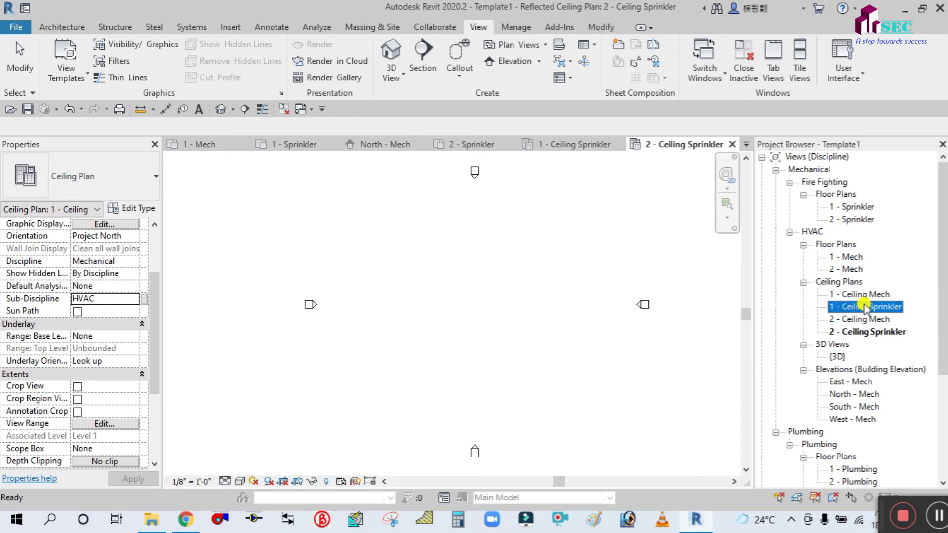
right_click(865, 307)
click(819, 266)
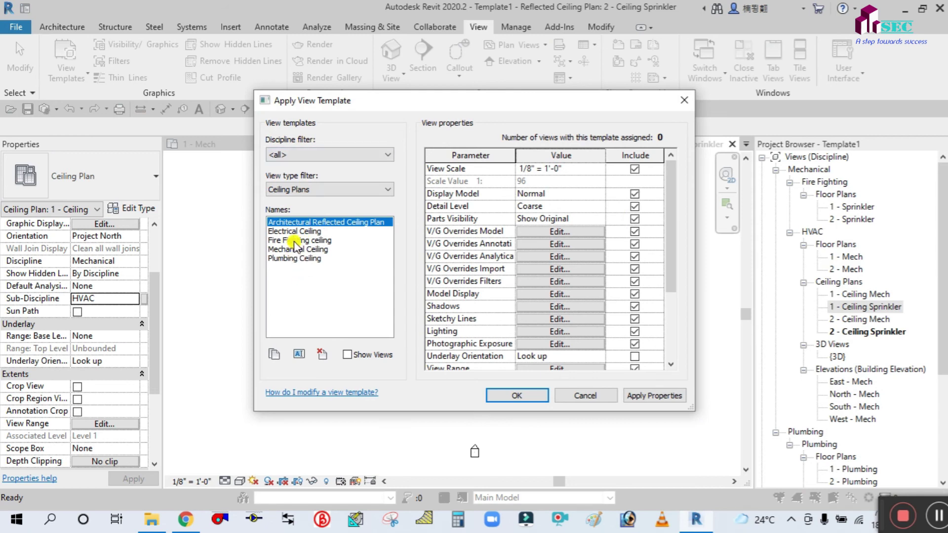
click(294, 240)
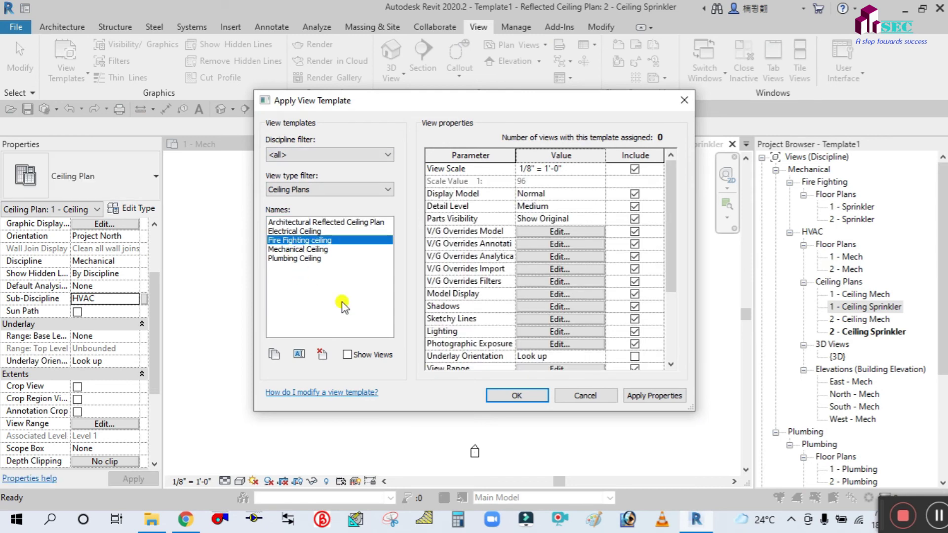
click(641, 398)
click(513, 395)
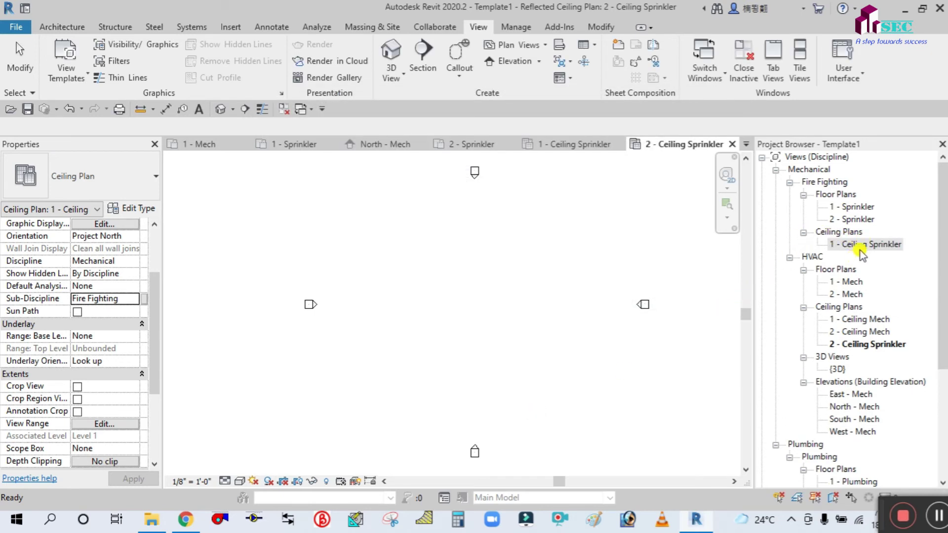
Step: Set the Sub-Discipline of the 2 - Ceiling Sprinkler plan to Fire Fighting and select the Fire Fighting ceiling plans group
click(864, 345)
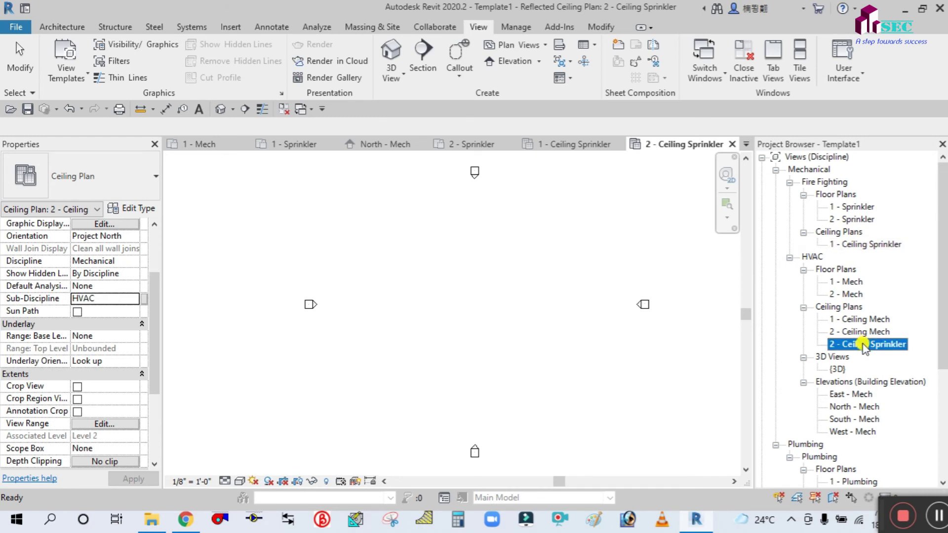
right_click(864, 345)
click(543, 272)
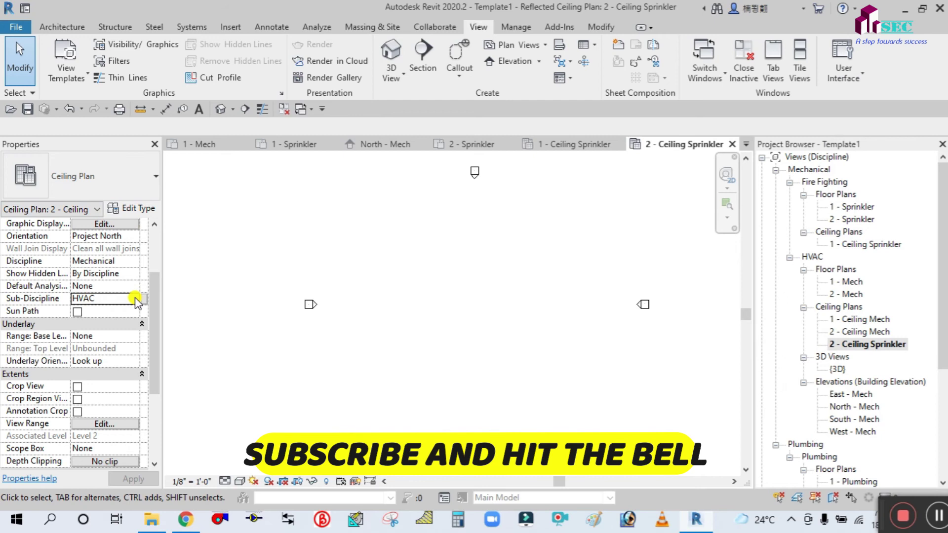
click(135, 299)
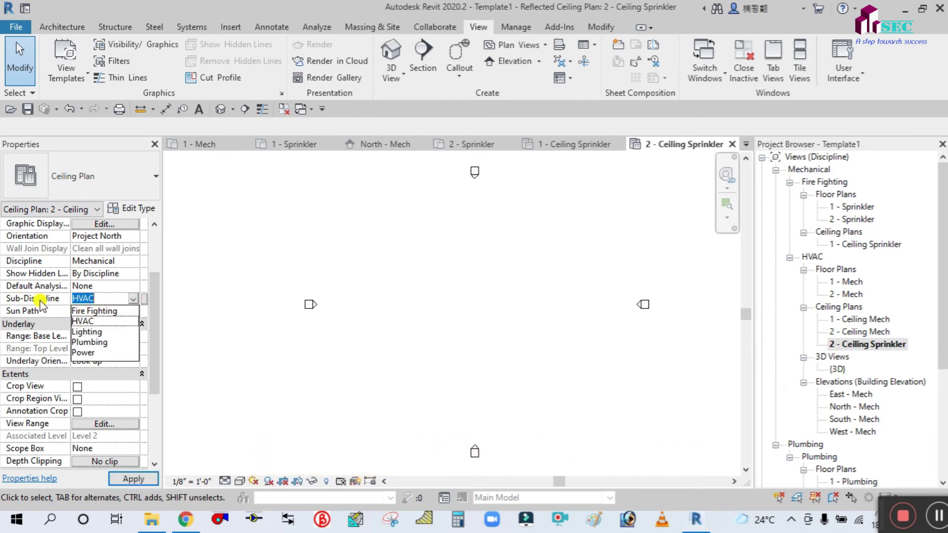
click(96, 310)
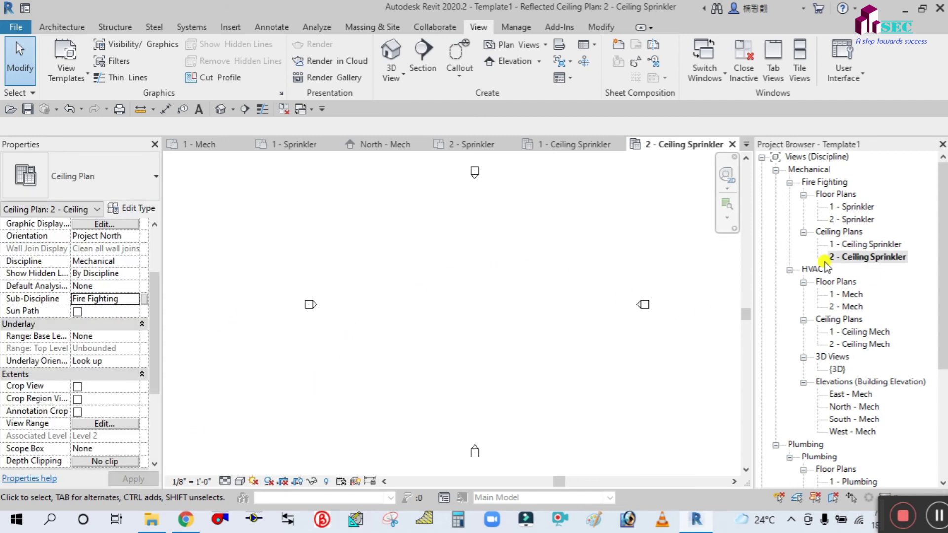
click(873, 245)
click(839, 232)
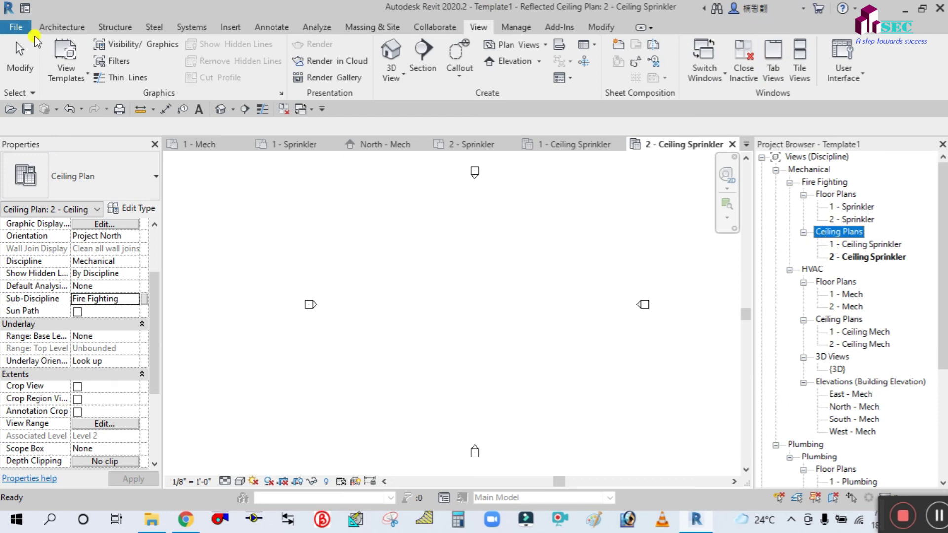
Step: Start saving the project as a template and set the maximum backups to 1 in the file save options
click(15, 30)
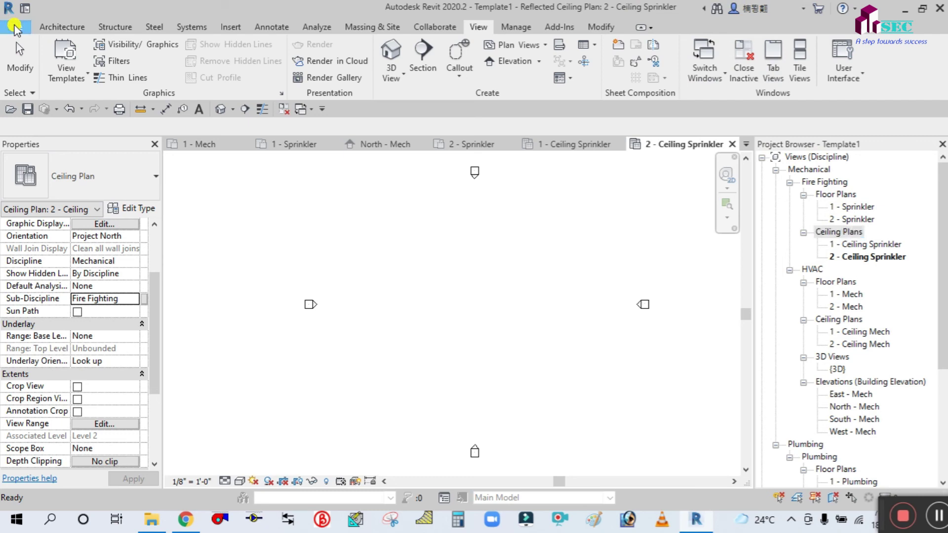
mouse_move(40, 190)
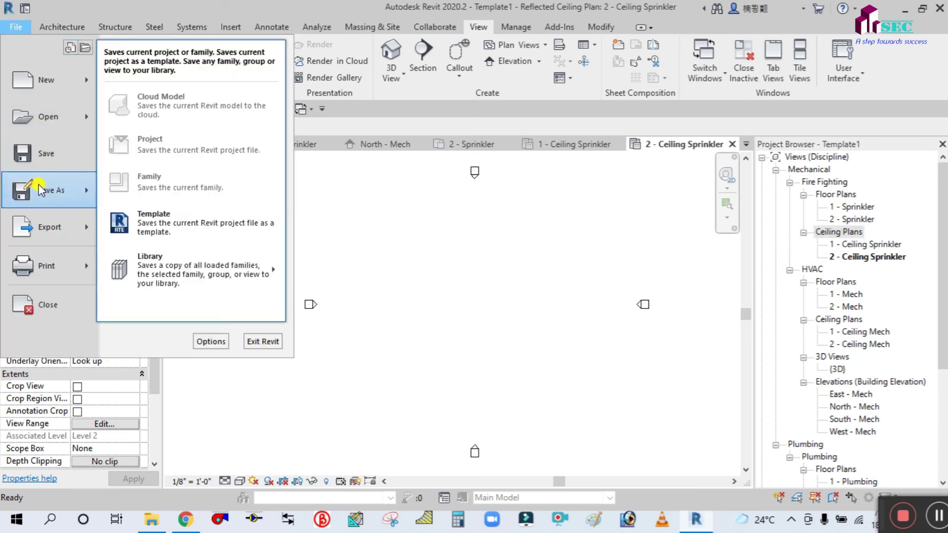
click(156, 224)
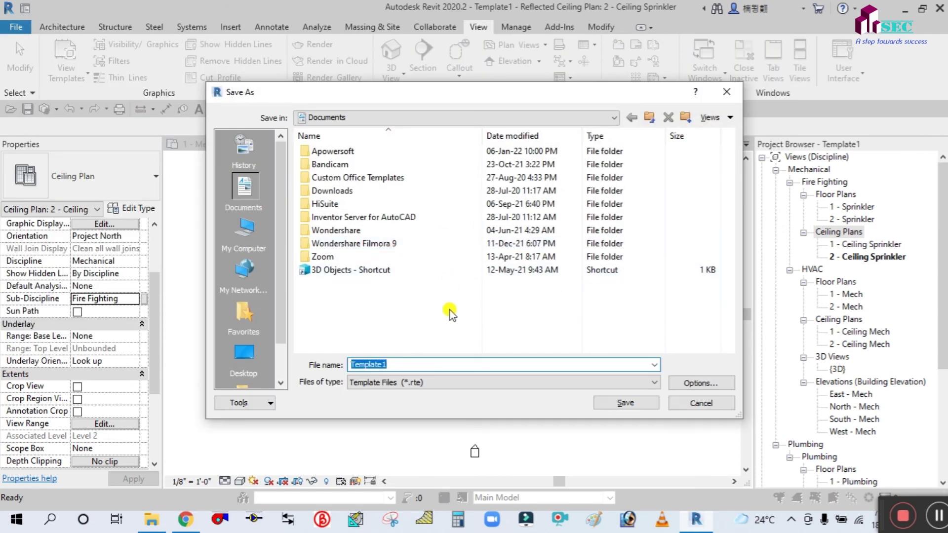
click(694, 383)
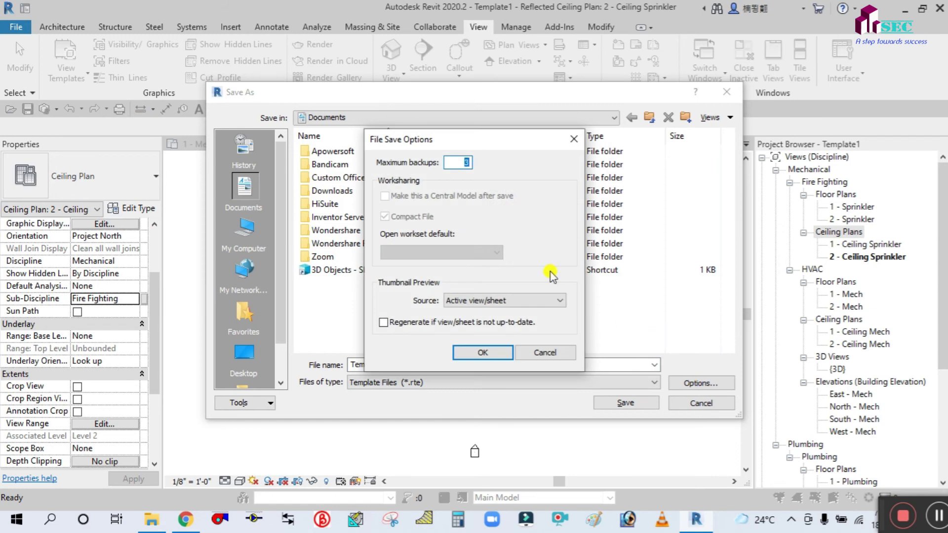
click(482, 352)
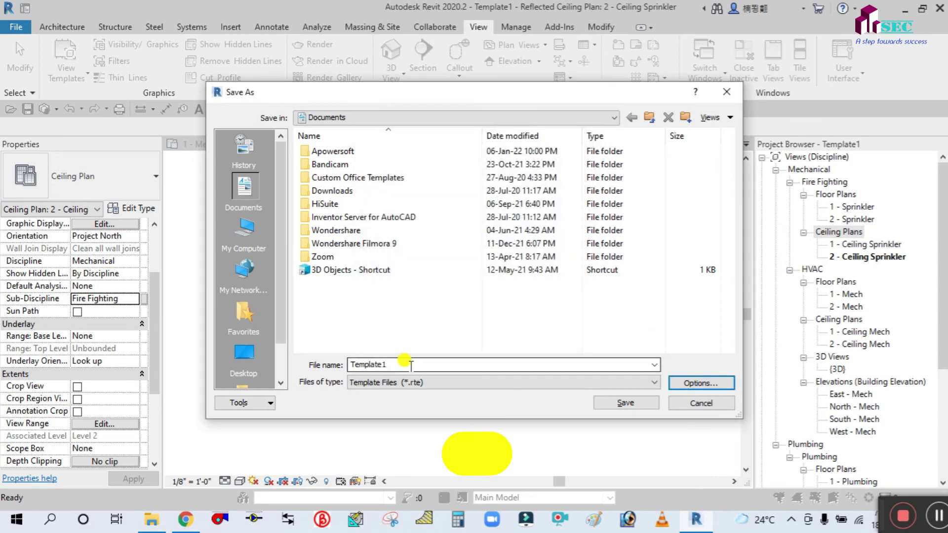
Step: Name the template file "Fire Fighting Template" and choose the Desktop as its save location
double_click(410, 364)
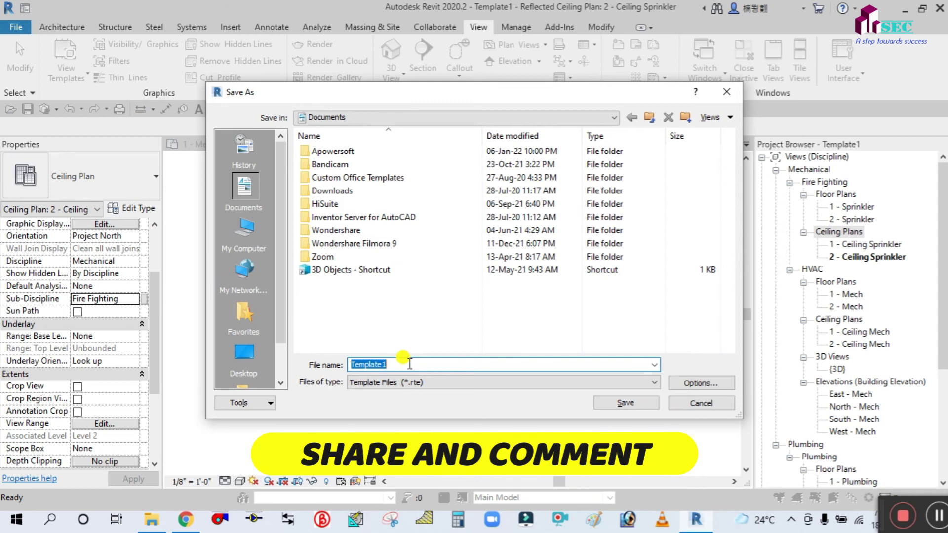
text(Fire Fighting)
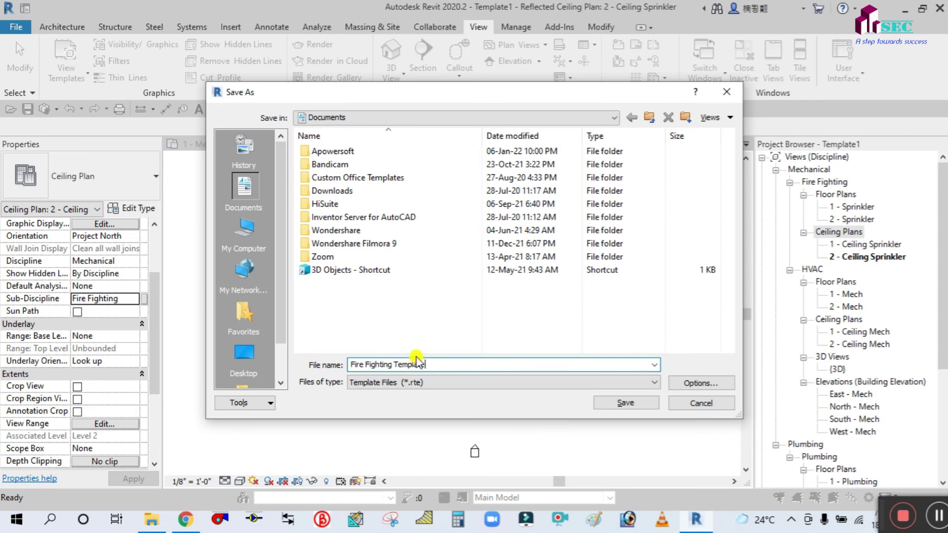
click(245, 357)
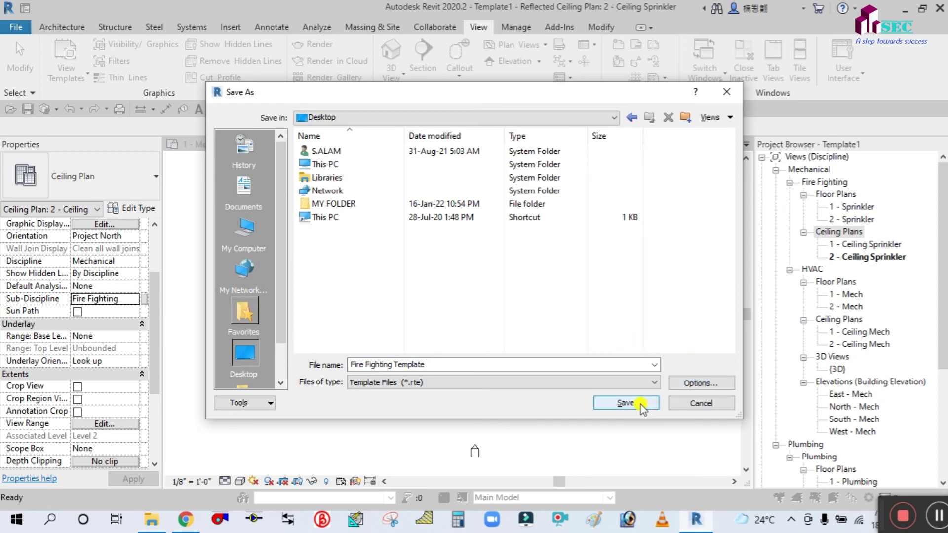
Step: Check the maximum backups option and save the Fire Fighting Template to the Desktop as a Template Files (*.rte) file
click(684, 384)
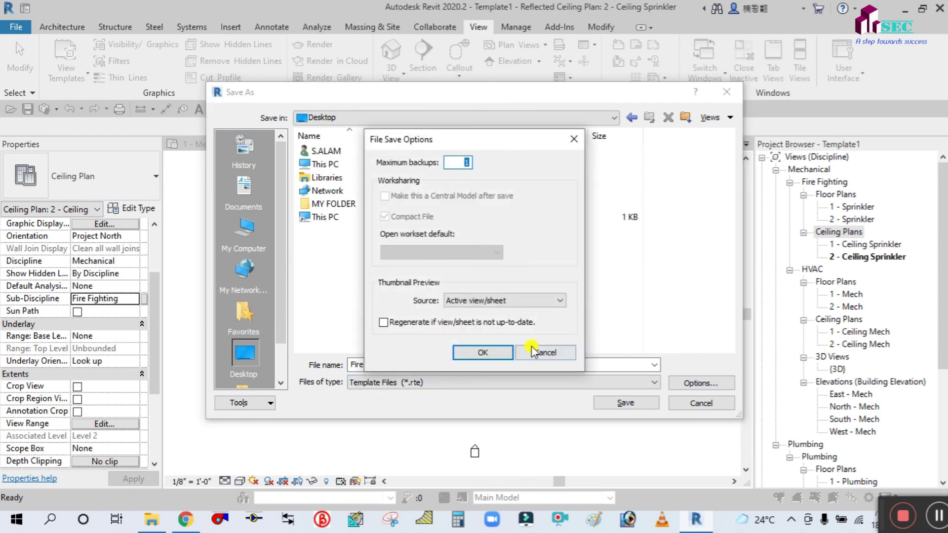
click(488, 350)
click(624, 383)
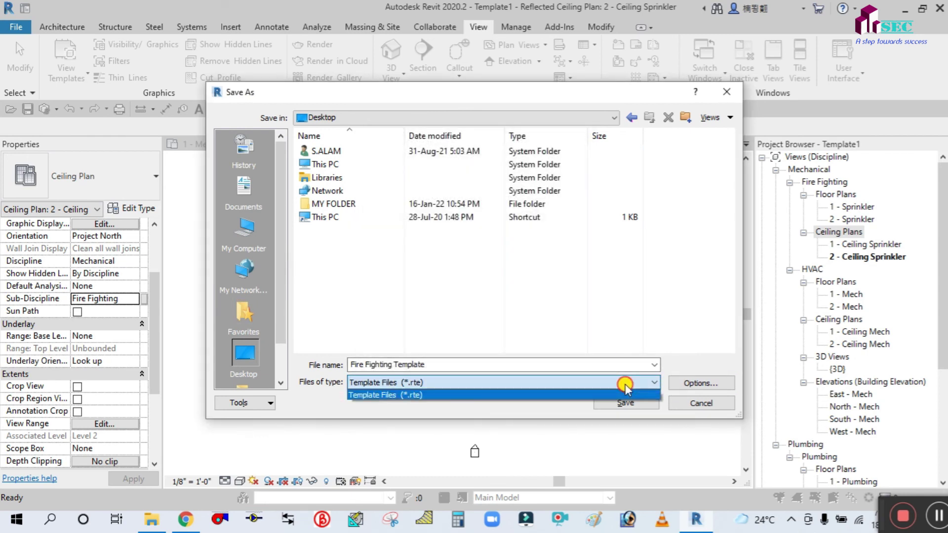
click(642, 395)
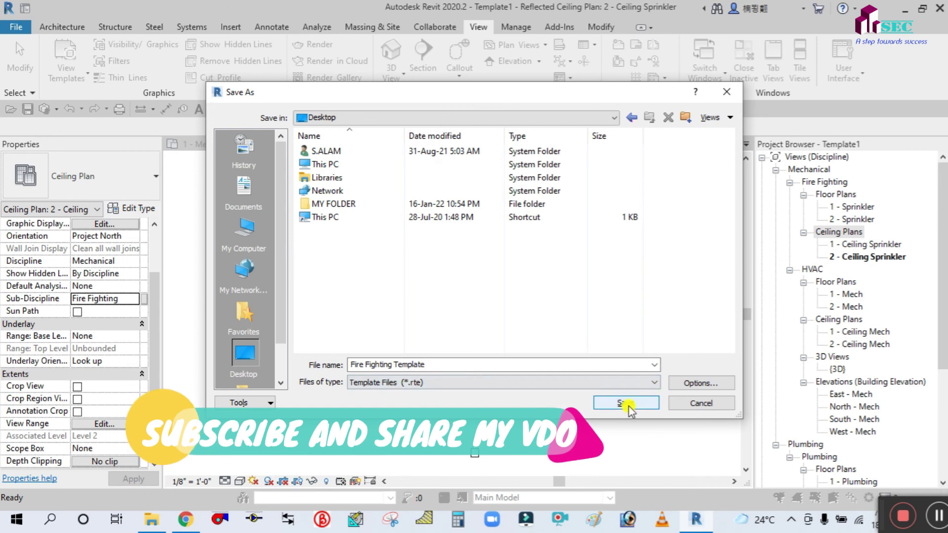
click(626, 402)
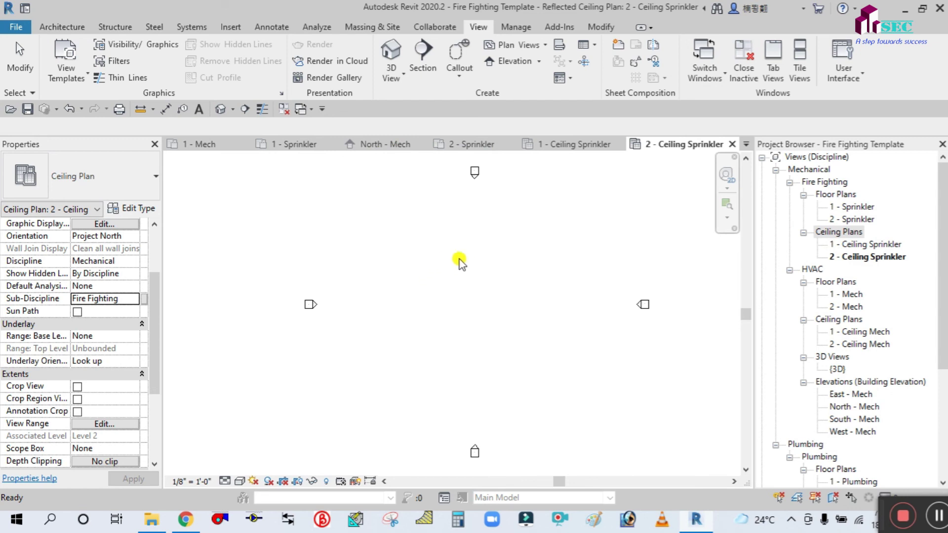
click(448, 269)
scroll(464, 244, down, 2)
scroll(474, 239, up, 2)
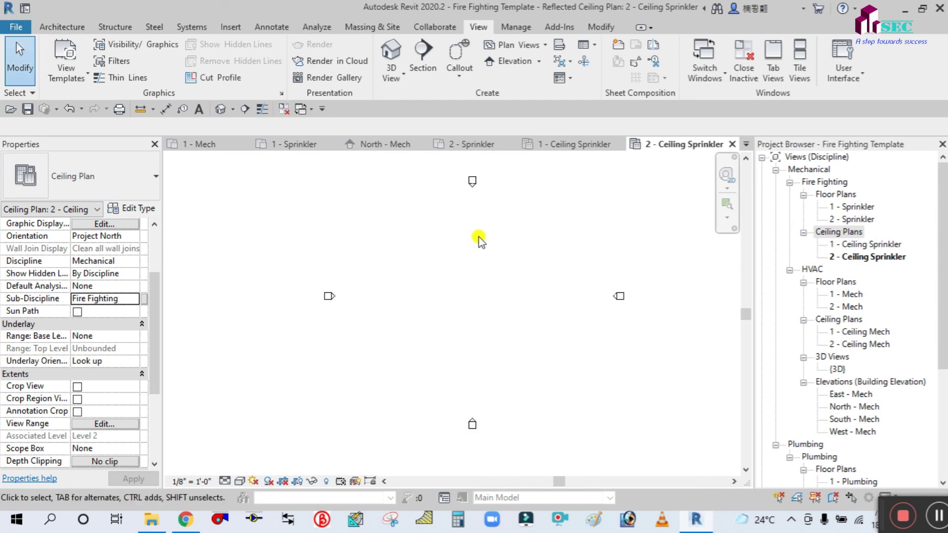
click(67, 27)
click(180, 28)
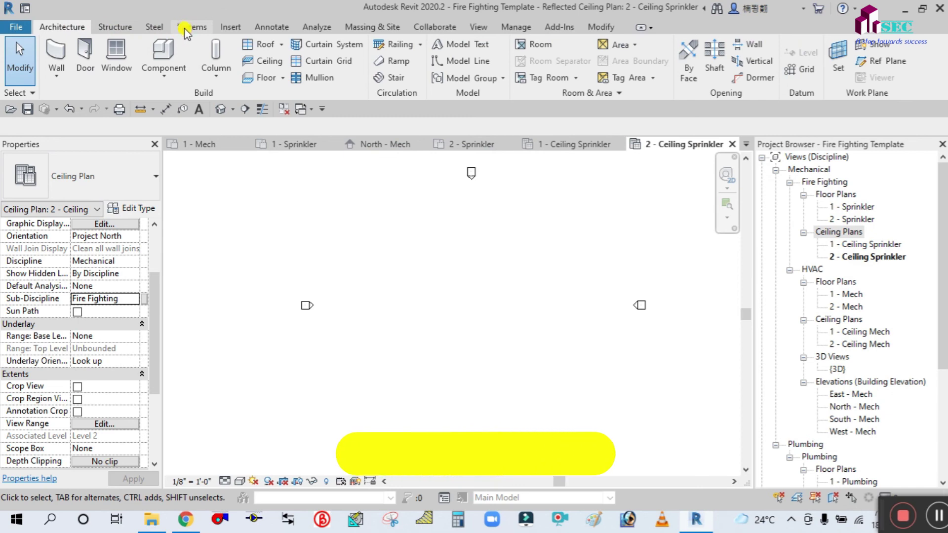
click(158, 28)
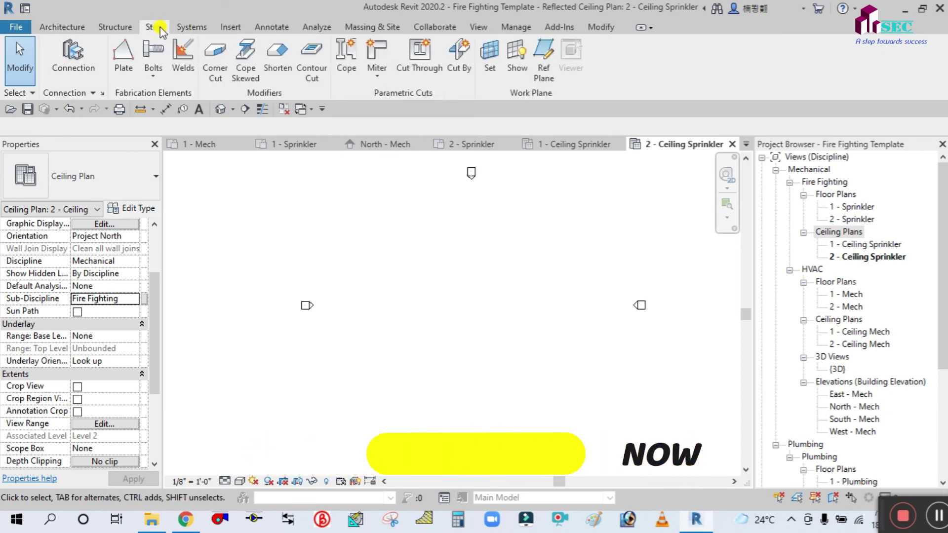
click(118, 26)
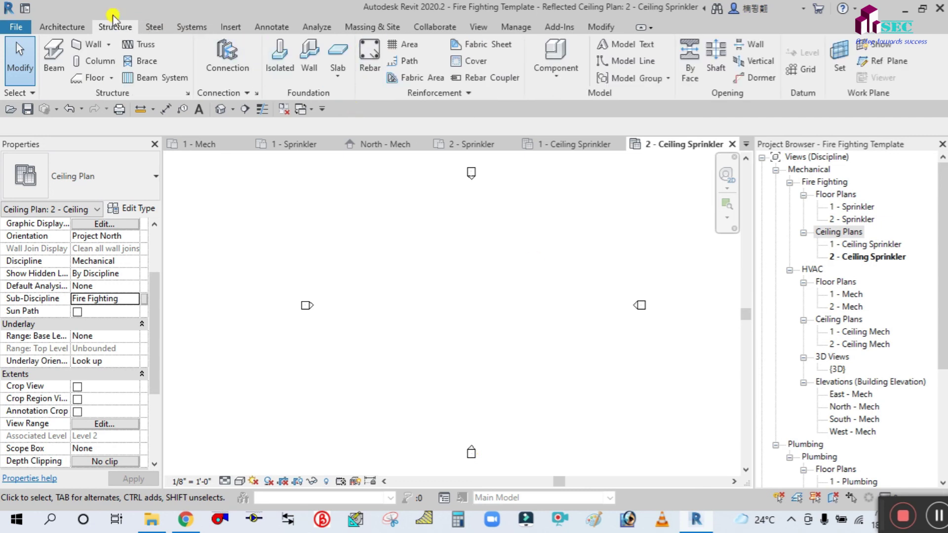
click(223, 27)
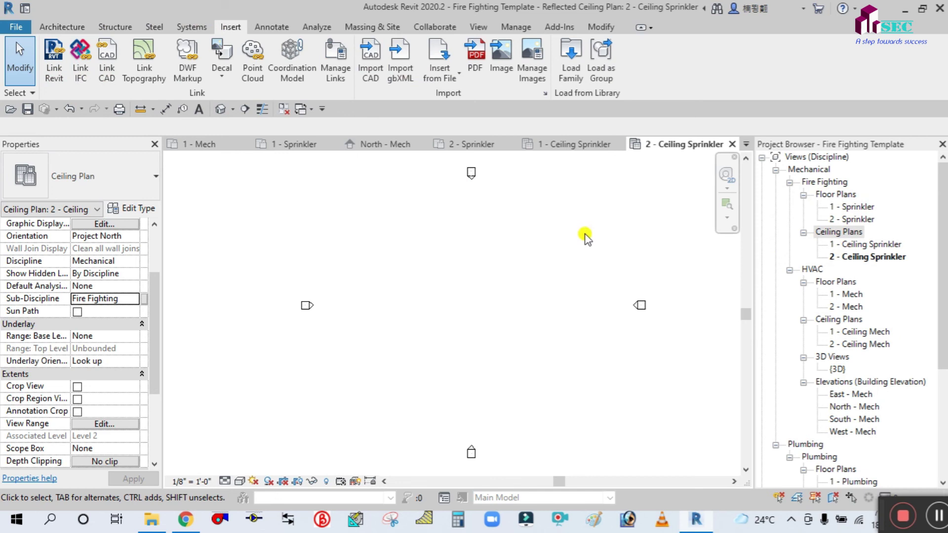
middle_drag(507, 247, 508, 269)
middle_drag(495, 341, 529, 318)
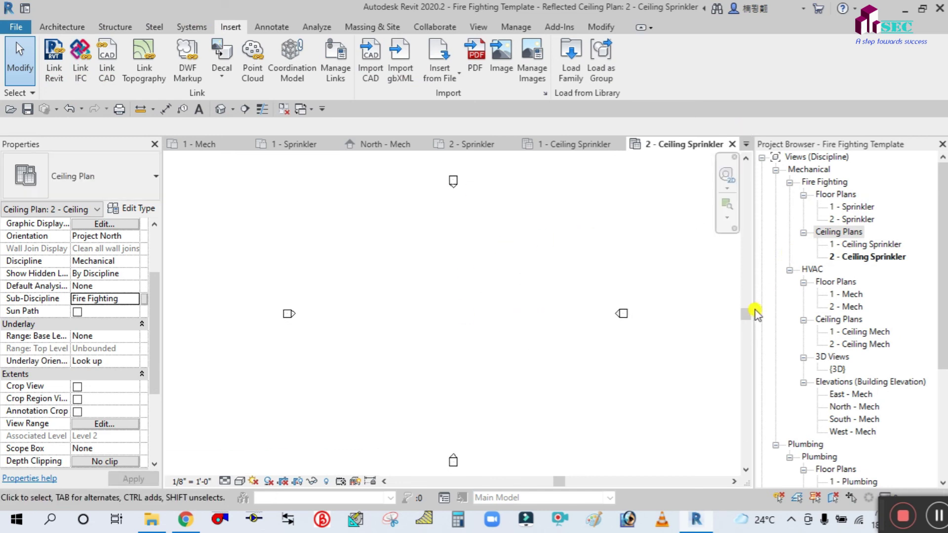
drag(750, 291, 768, 291)
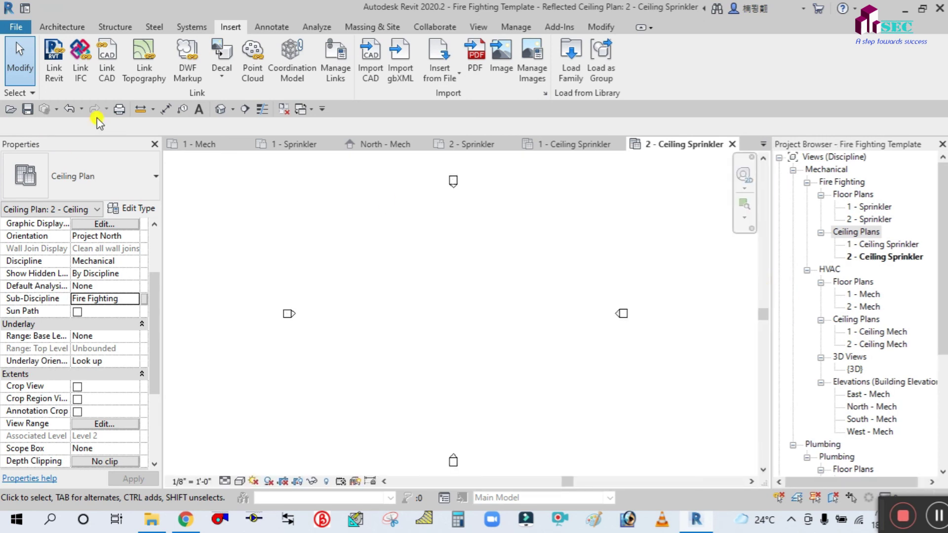
click(74, 27)
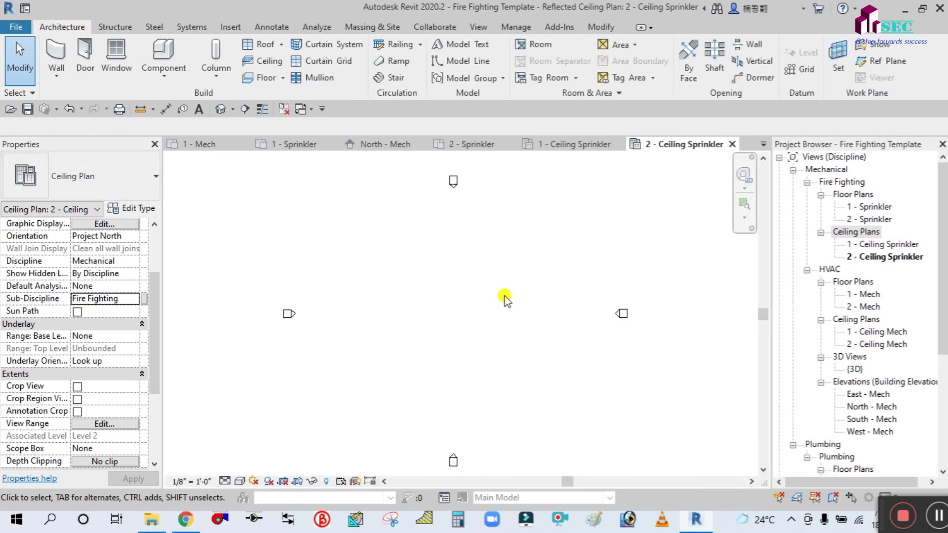
middle_drag(461, 298, 475, 322)
middle_drag(482, 366, 474, 327)
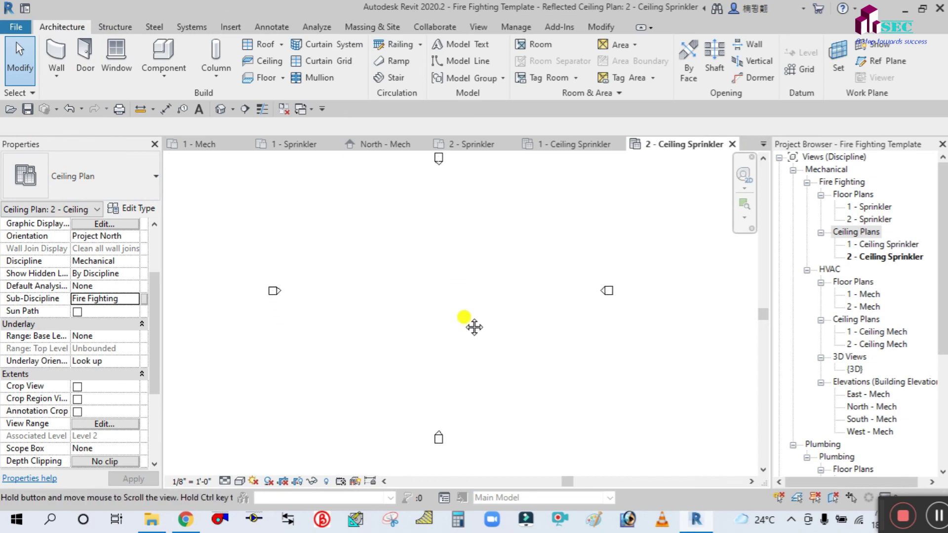
middle_drag(449, 277, 455, 299)
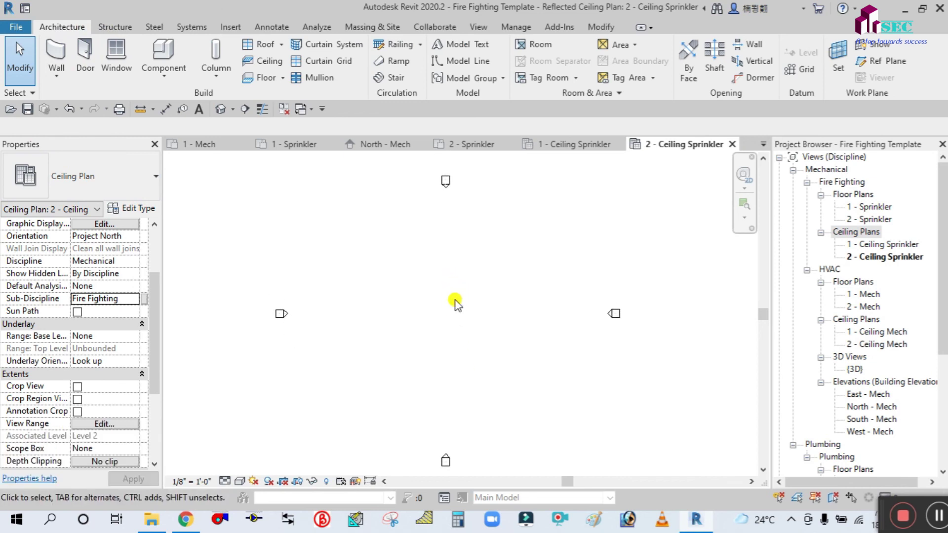